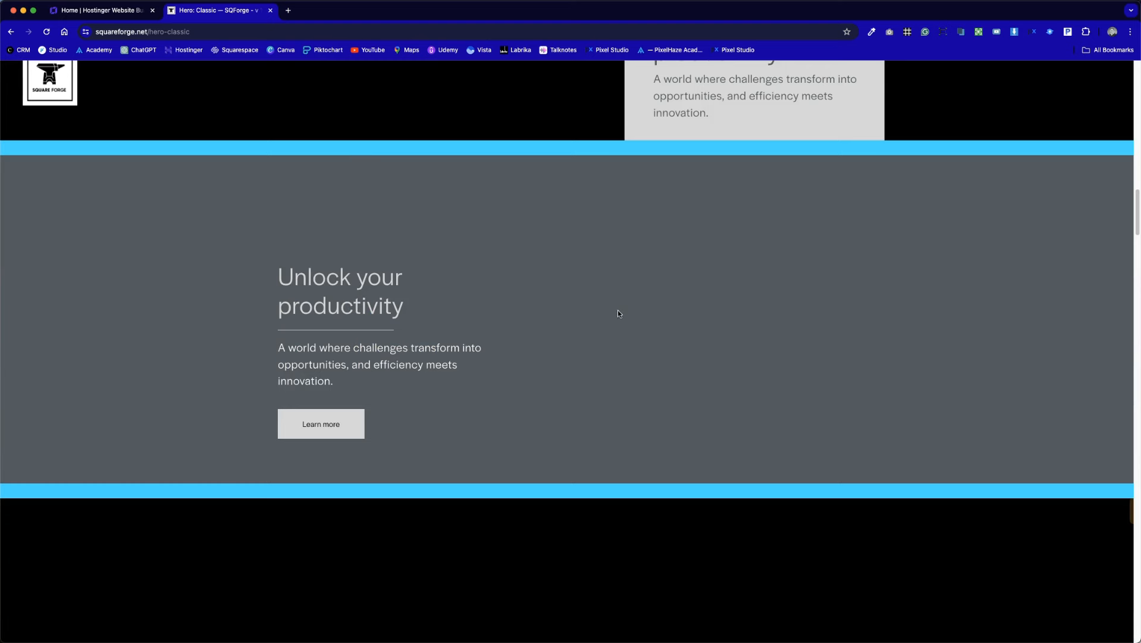
- Switch from the reference hero page to the Hostinger Website Builder and bring up the section with the sky background
left_click_drag(272, 275, 357, 372)
left_click(358, 368)
left_click(131, 12)
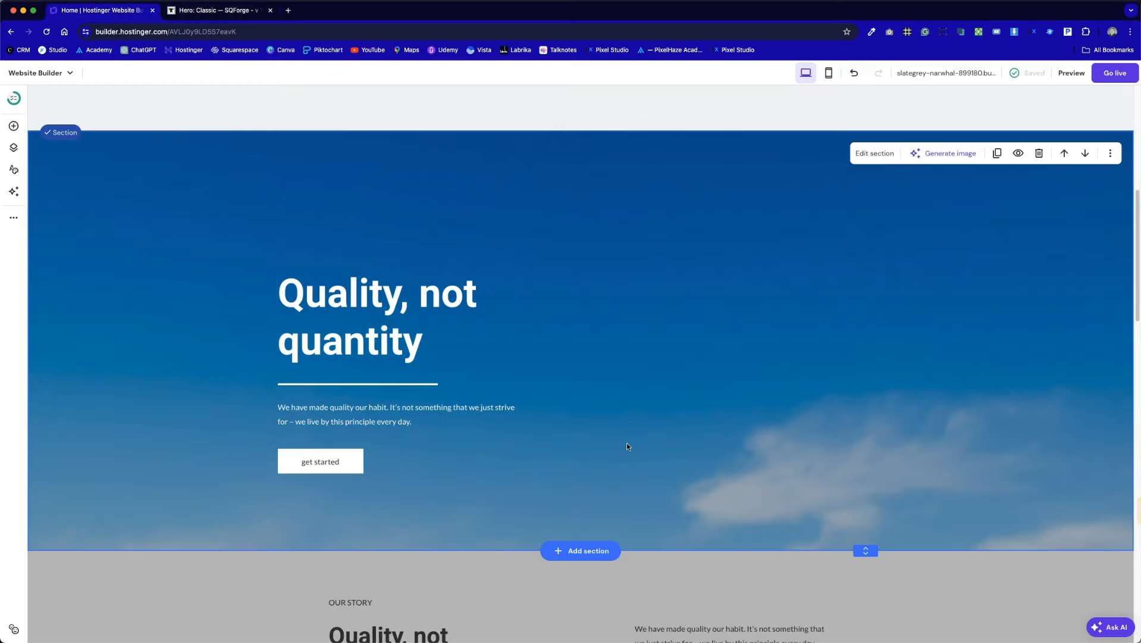
scroll(685, 453, "down", 1)
scroll(685, 452, "up", 2)
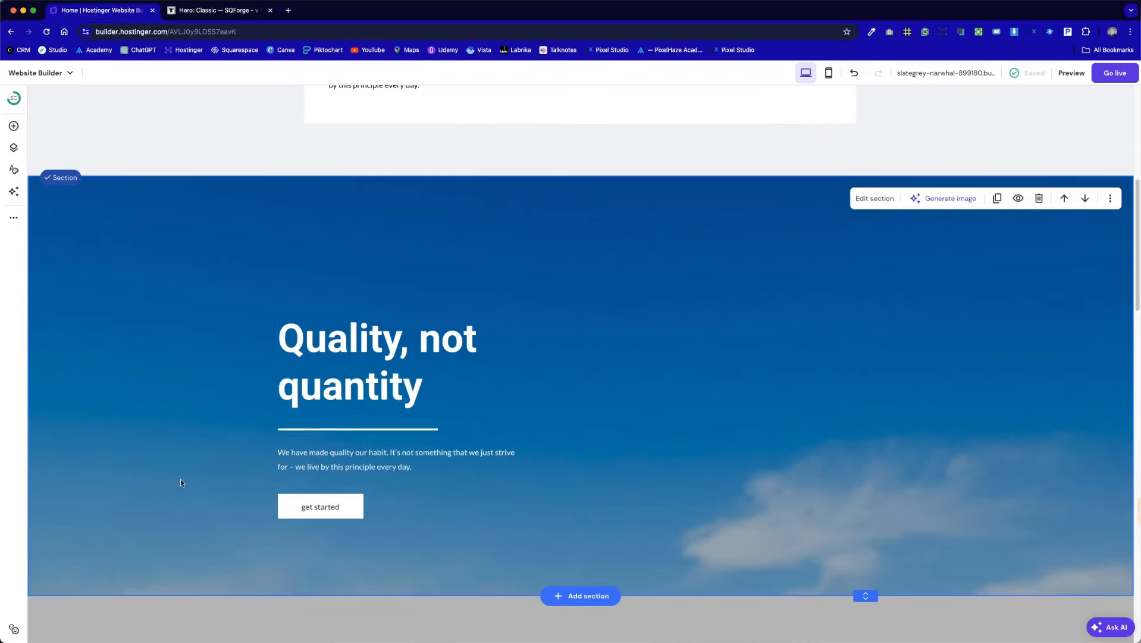
- Change the text style of the paragraph under the sky section's heading to Paragraph 1
double_click(400, 368)
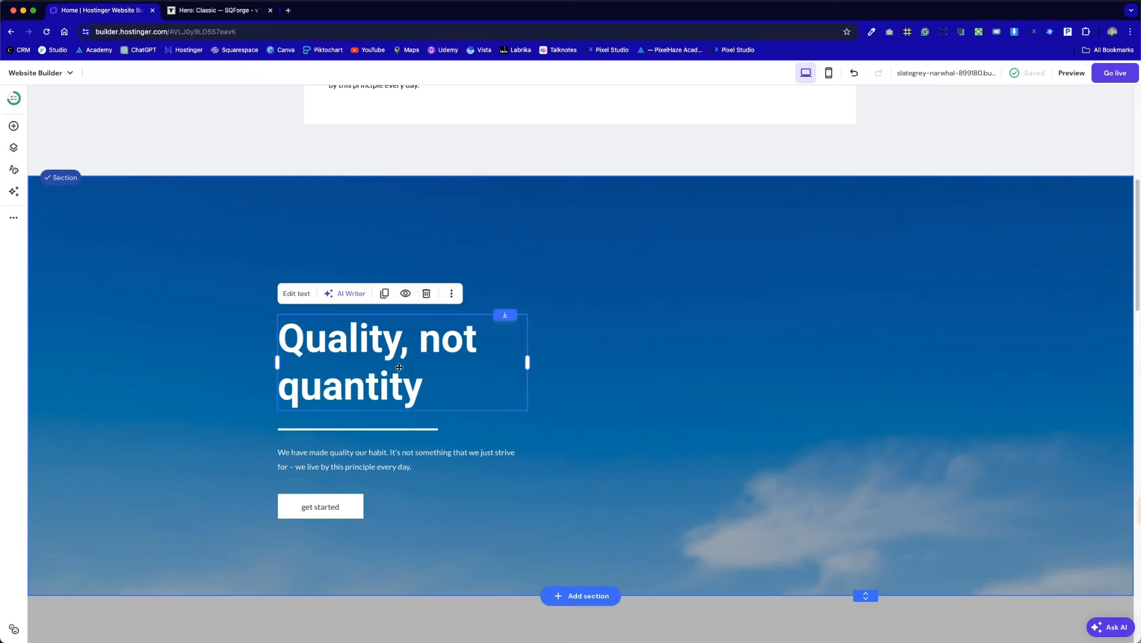
double_click(388, 466)
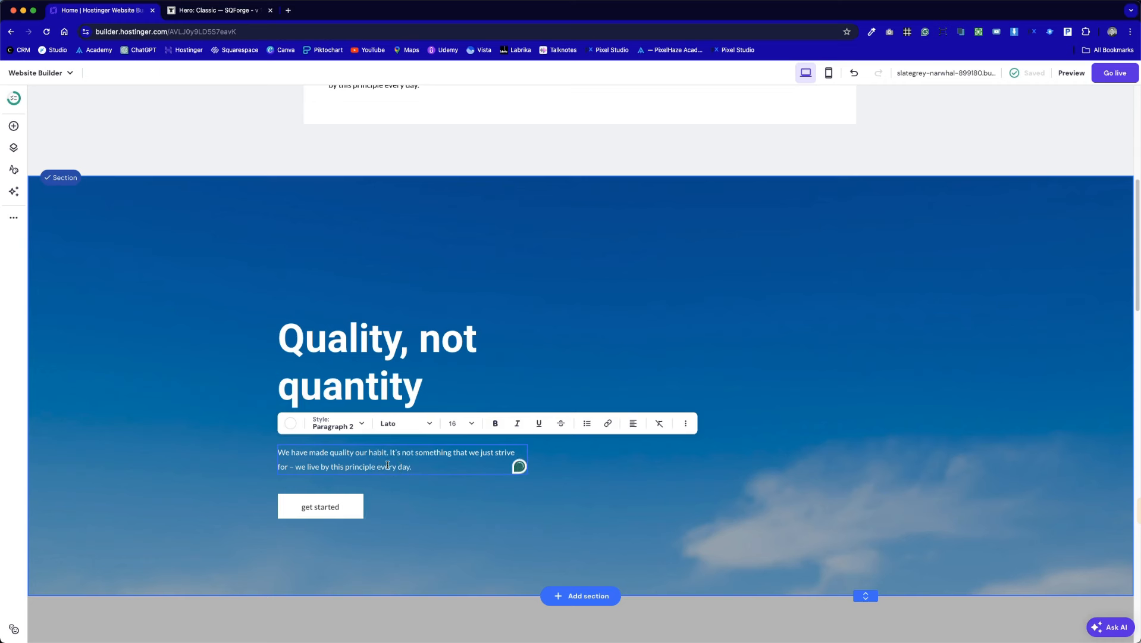
key("Escape")
left_click(300, 424)
left_click(334, 424)
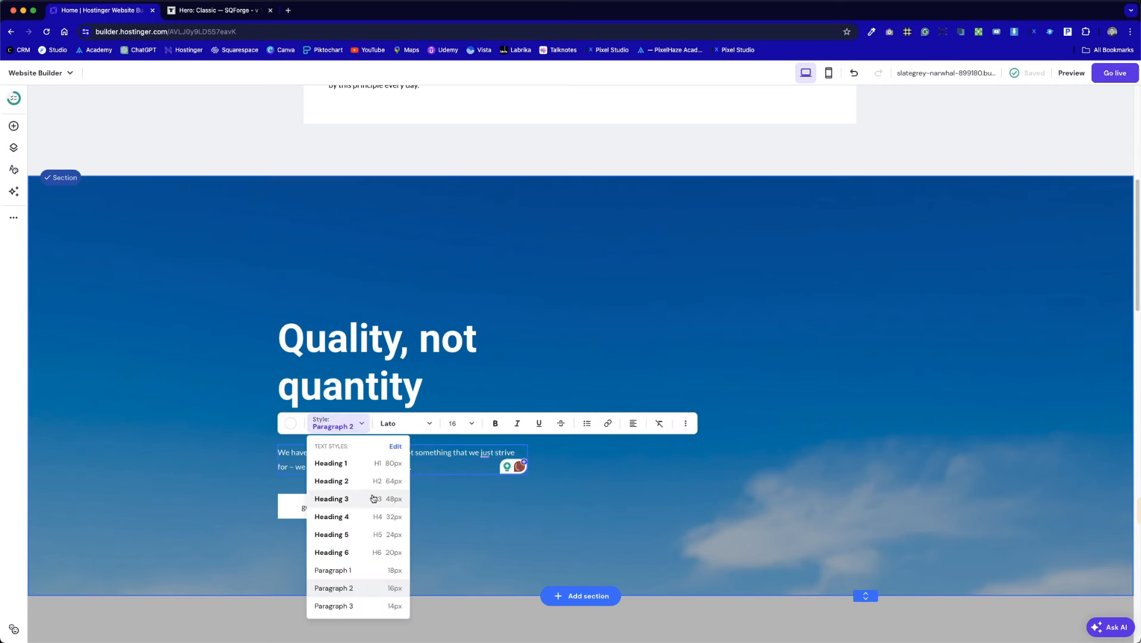
left_click(369, 571)
key("Escape")
- Set the color of the whole paragraph in the sky section to white
left_click(396, 465)
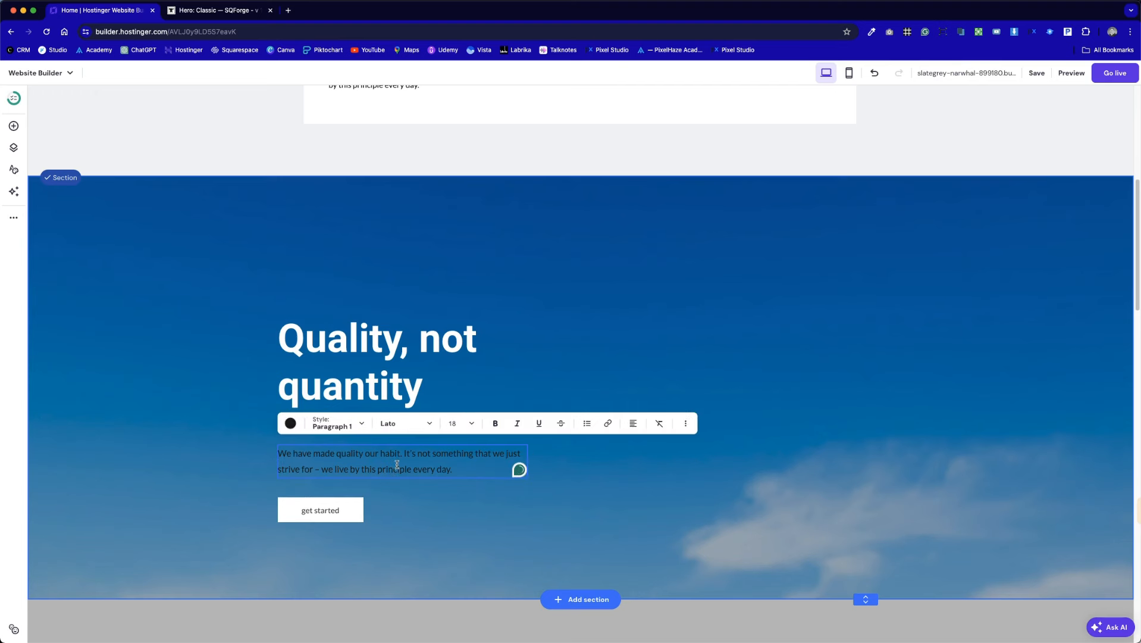
key("ctrl+a")
left_click(291, 424)
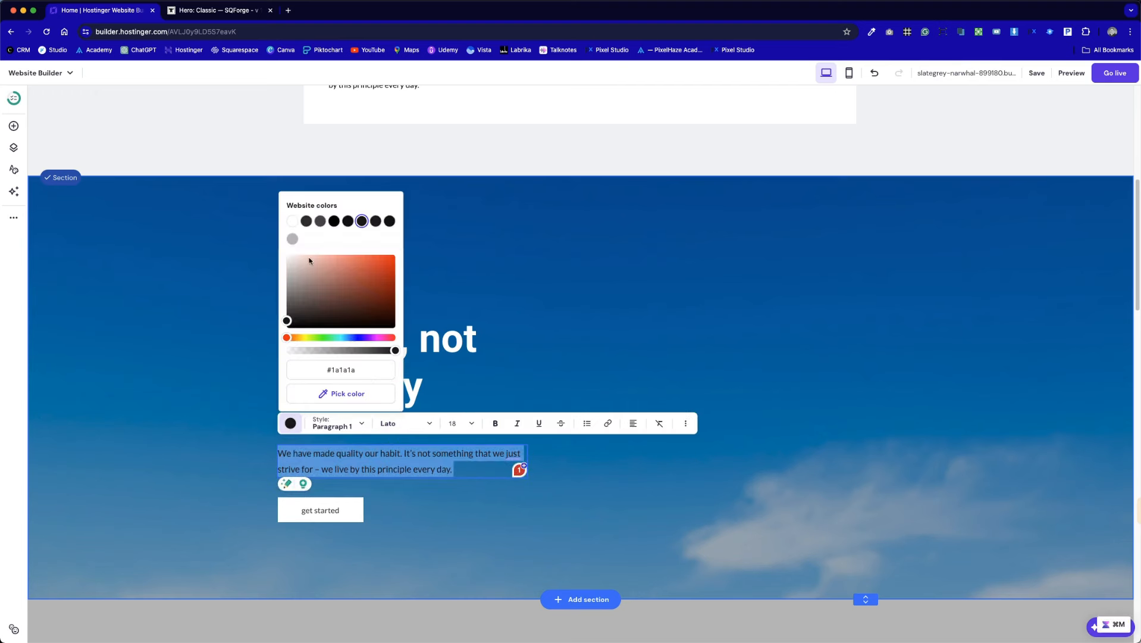
left_click(293, 221)
left_click(188, 341)
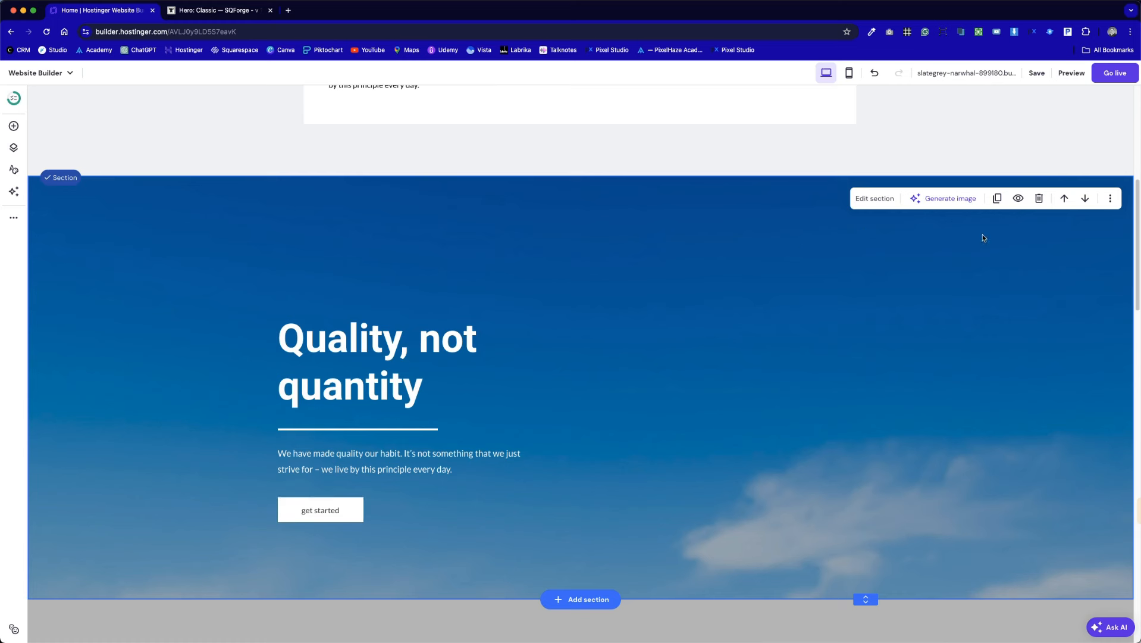
- Copy the sky section, and move its grouped heading, line, paragraph and button upward in the mobile layout
left_click(1109, 199)
left_click(1039, 246)
left_click(849, 72)
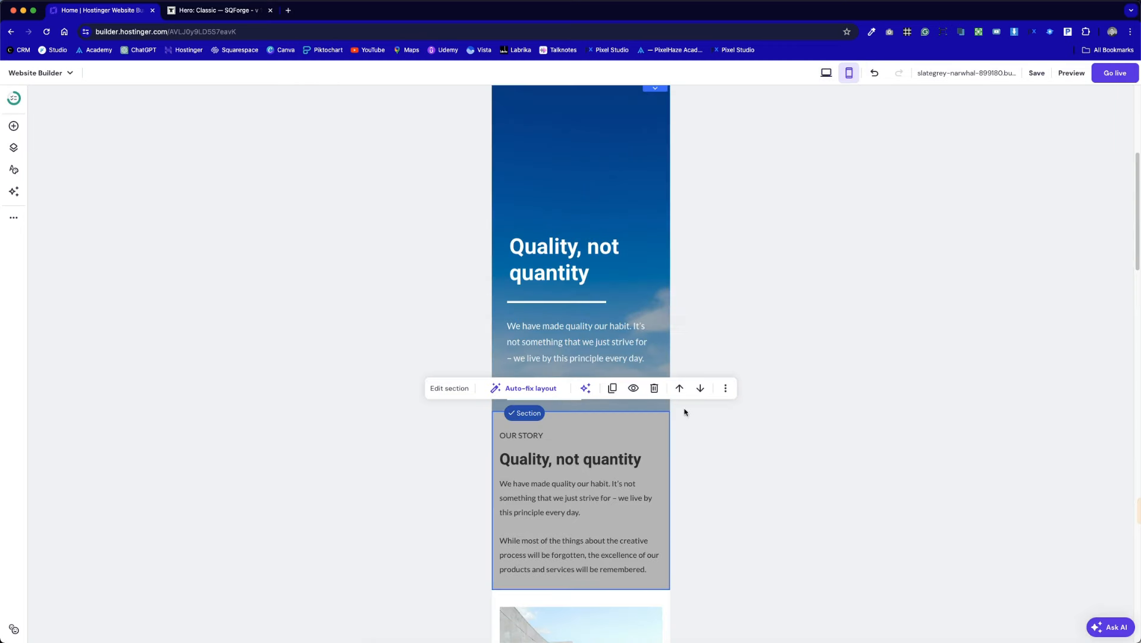
scroll(608, 436, "up", 3)
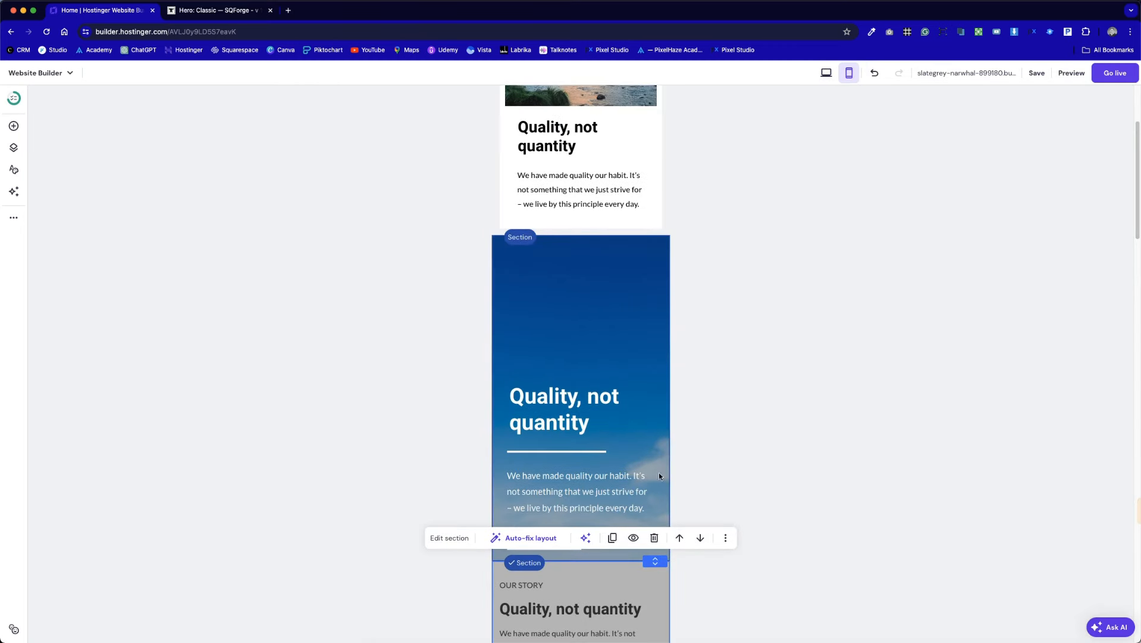
left_click(599, 380)
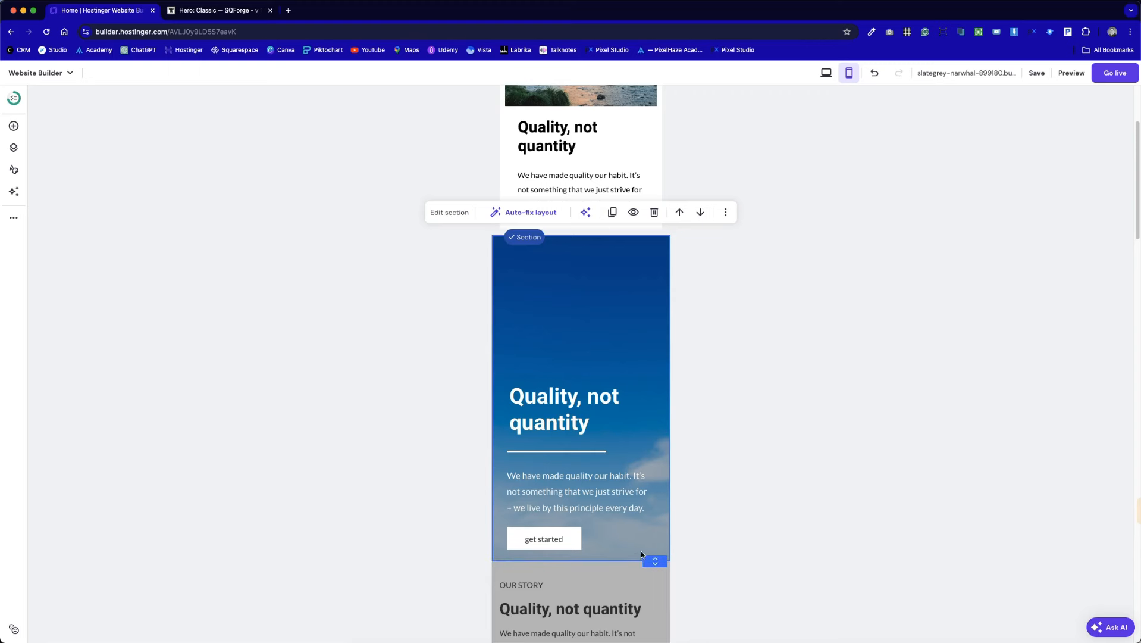
left_click(545, 415)
left_click_drag(545, 415, 544, 364)
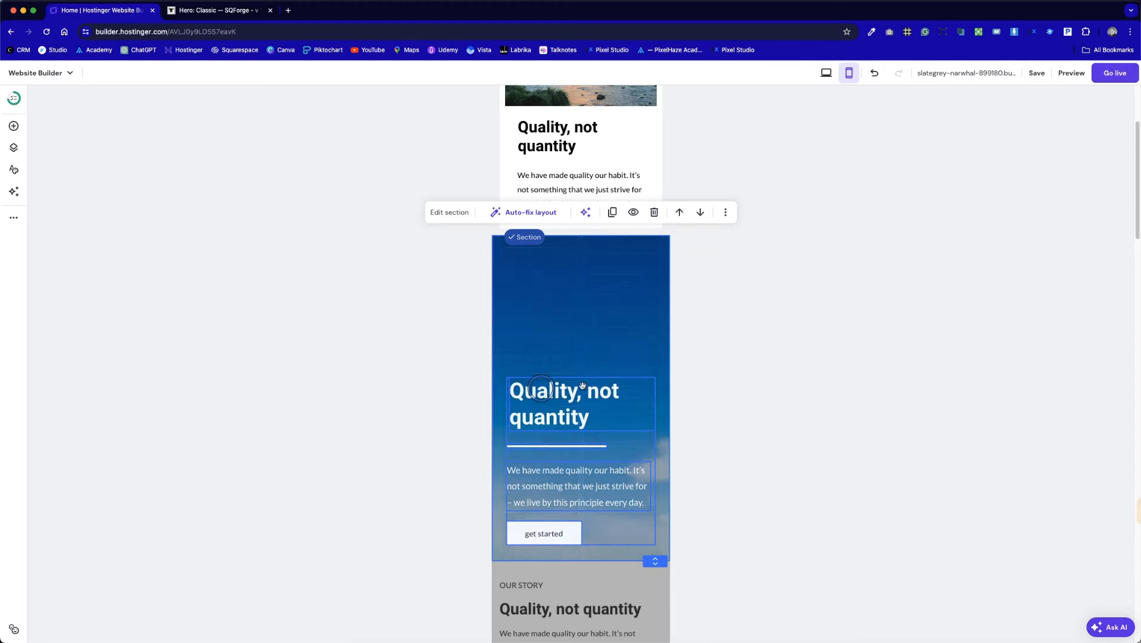
left_click(826, 73)
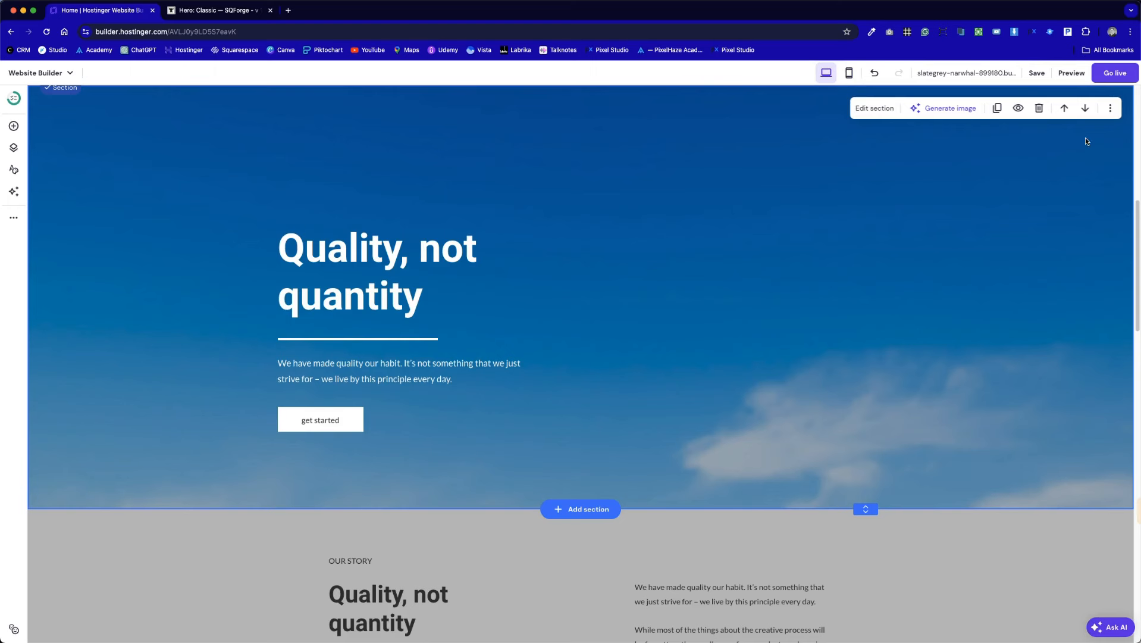
- Copy the sky section in the desktop layout and paste the duplicate directly below it
left_click(1111, 109)
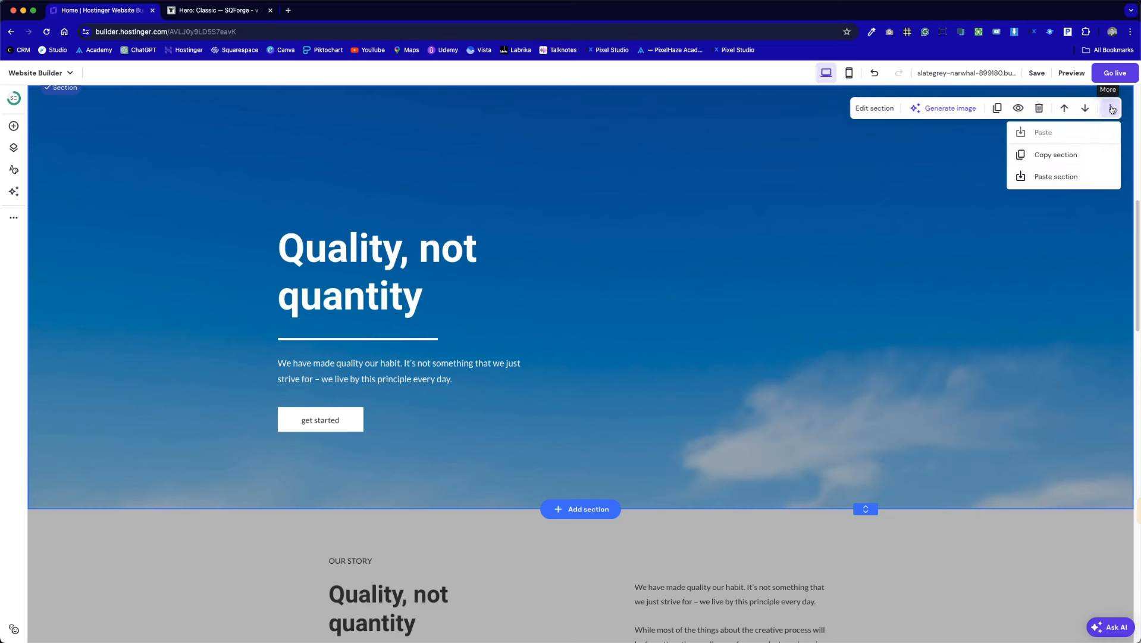
left_click(1075, 156)
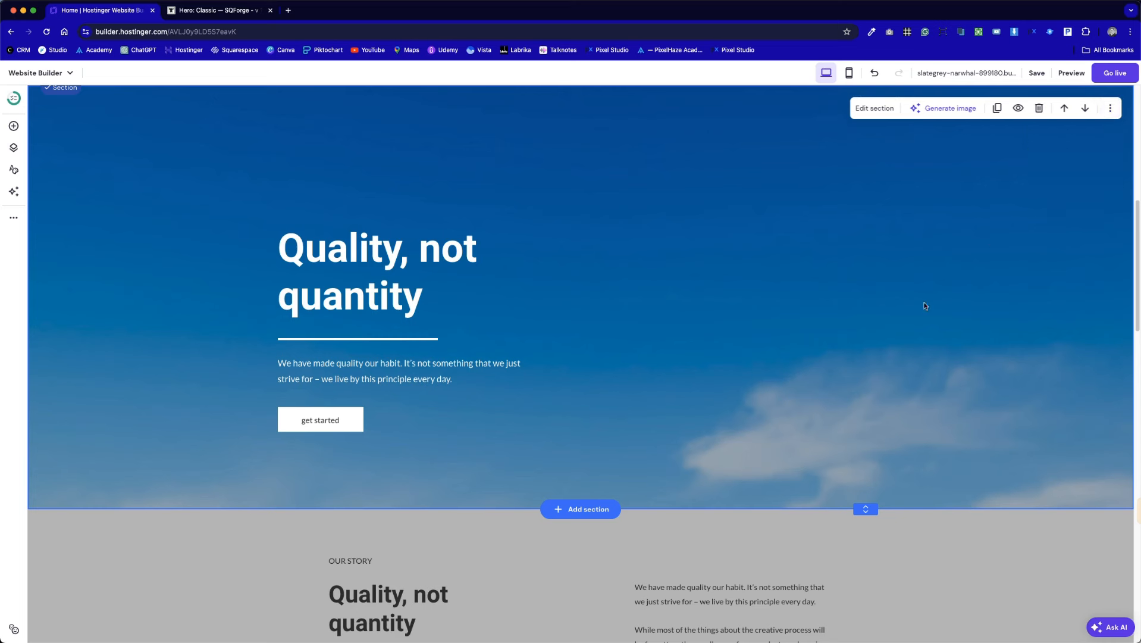
left_click(1110, 108)
left_click(1080, 176)
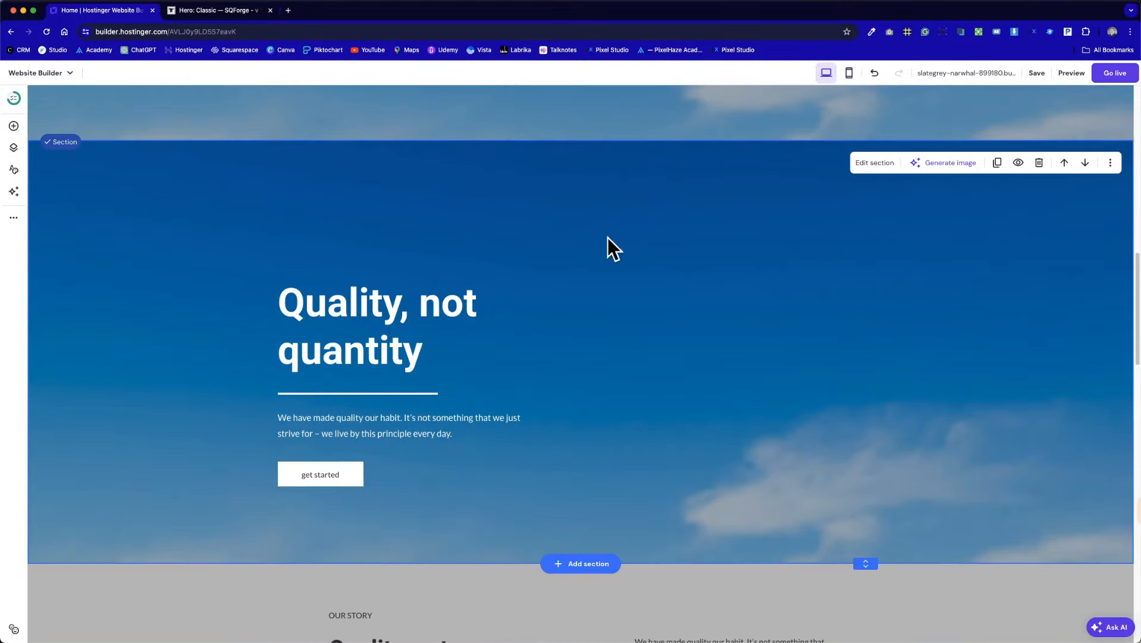
scroll(700, 380, "down", 7)
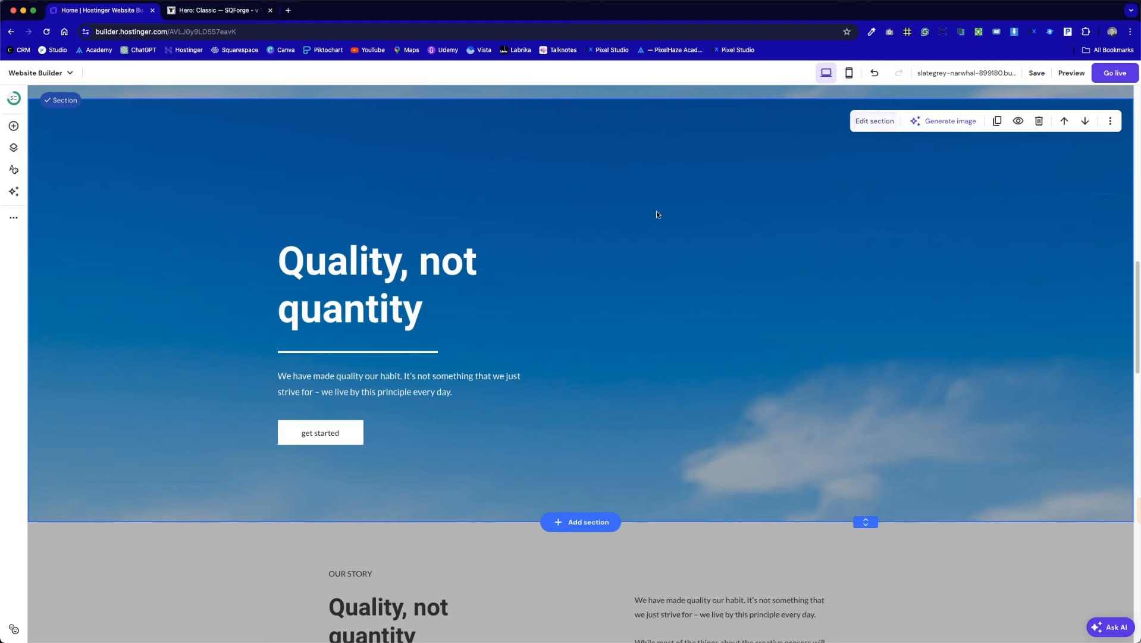
- Open the free image library for the pasted section's background and search for "scene"
left_click(875, 122)
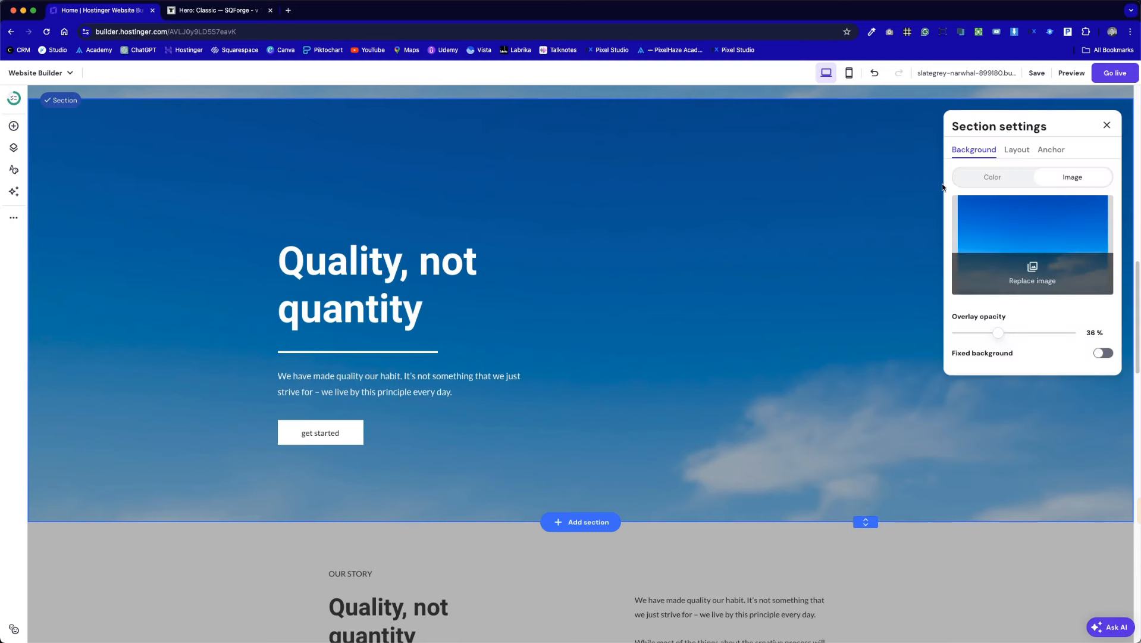
left_click(1034, 264)
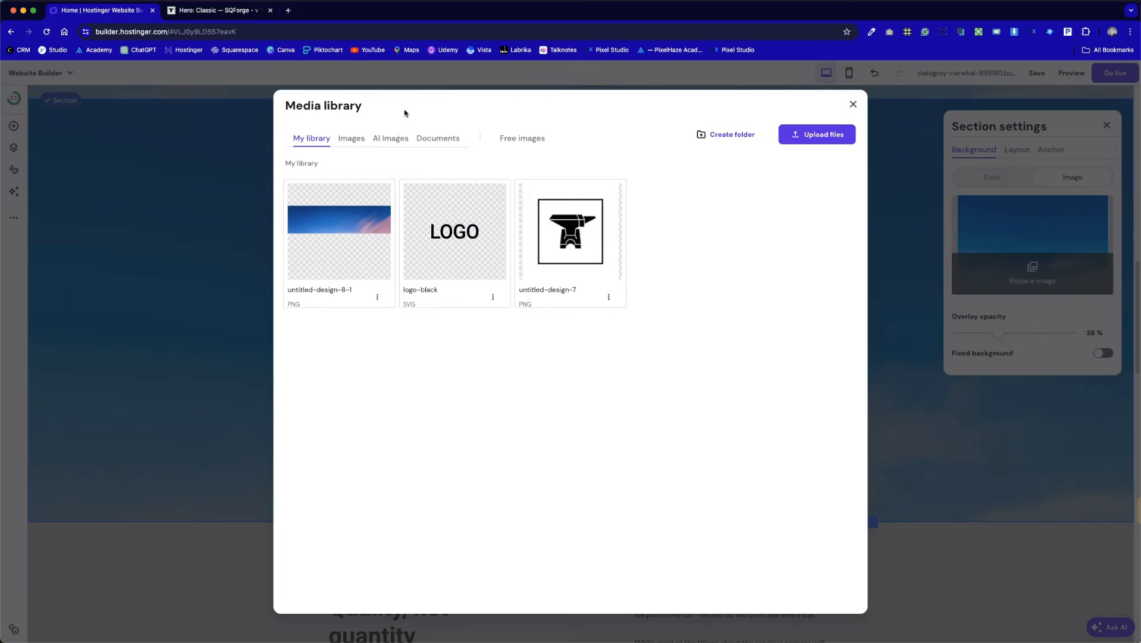
left_click(352, 140)
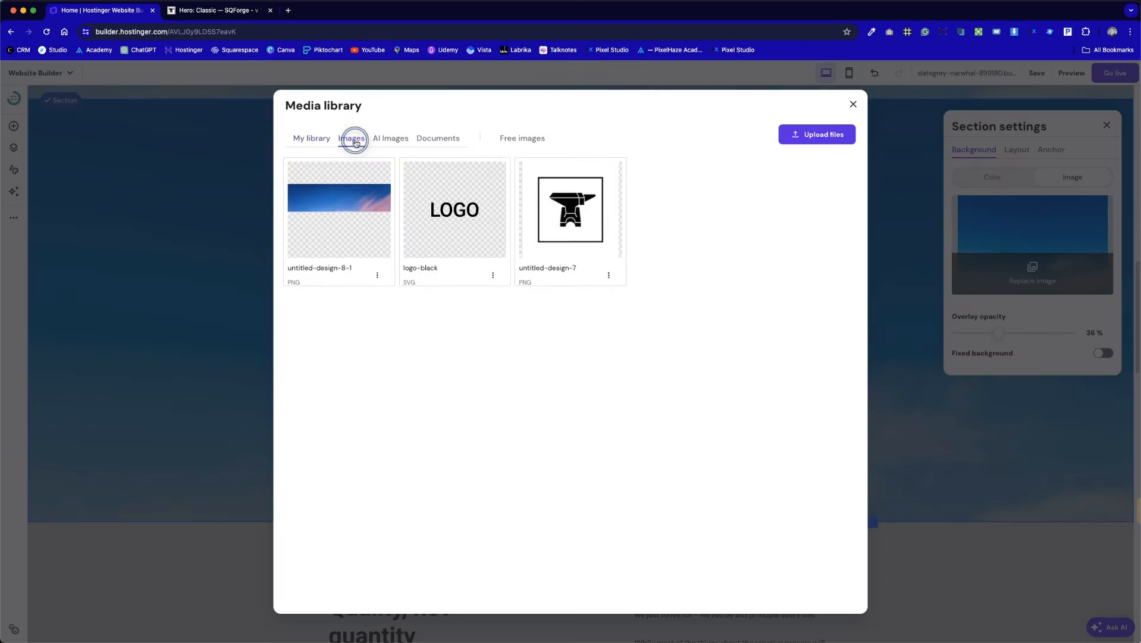
left_click(510, 138)
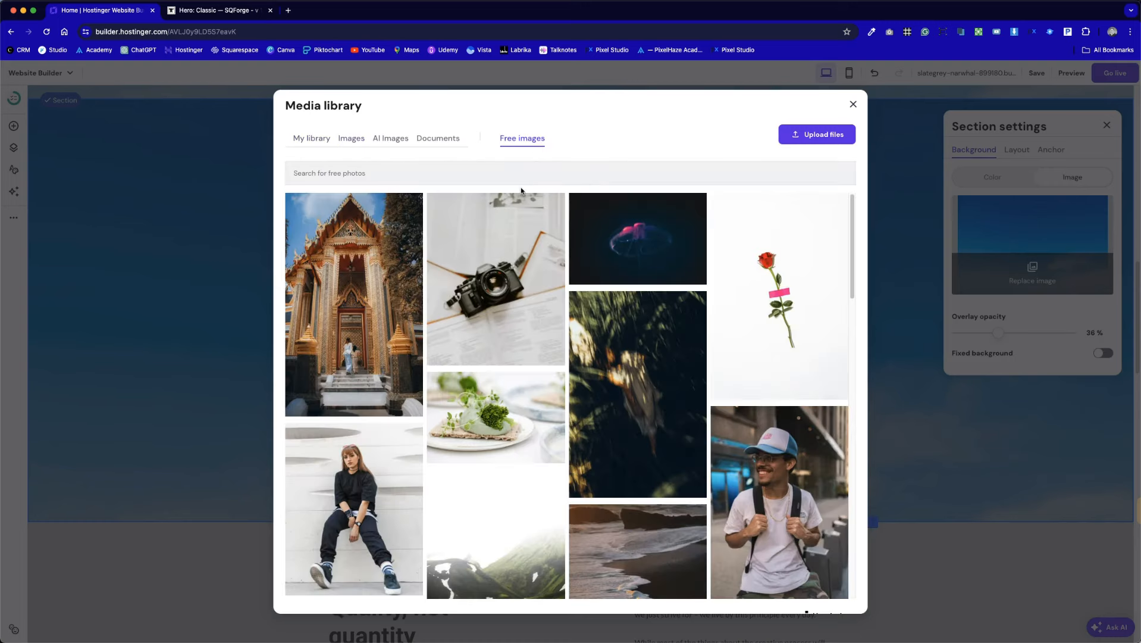
left_click(493, 175)
type("scene")
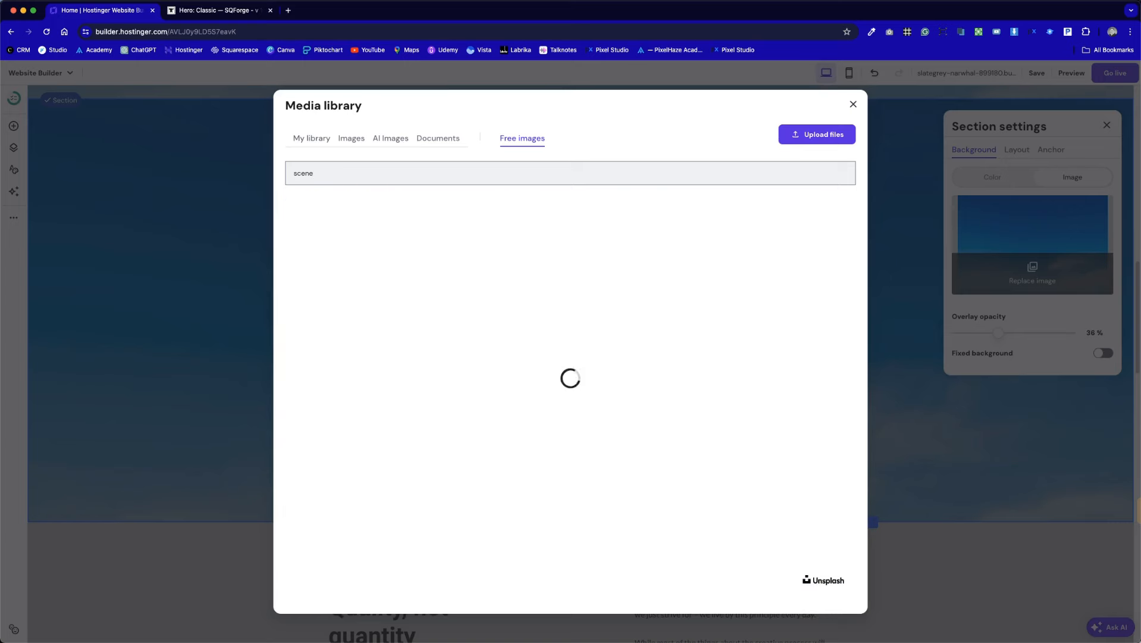
- Set the photo of misty blue mountain ridges as the pasted section's background image
scroll(607, 338, "down", 2)
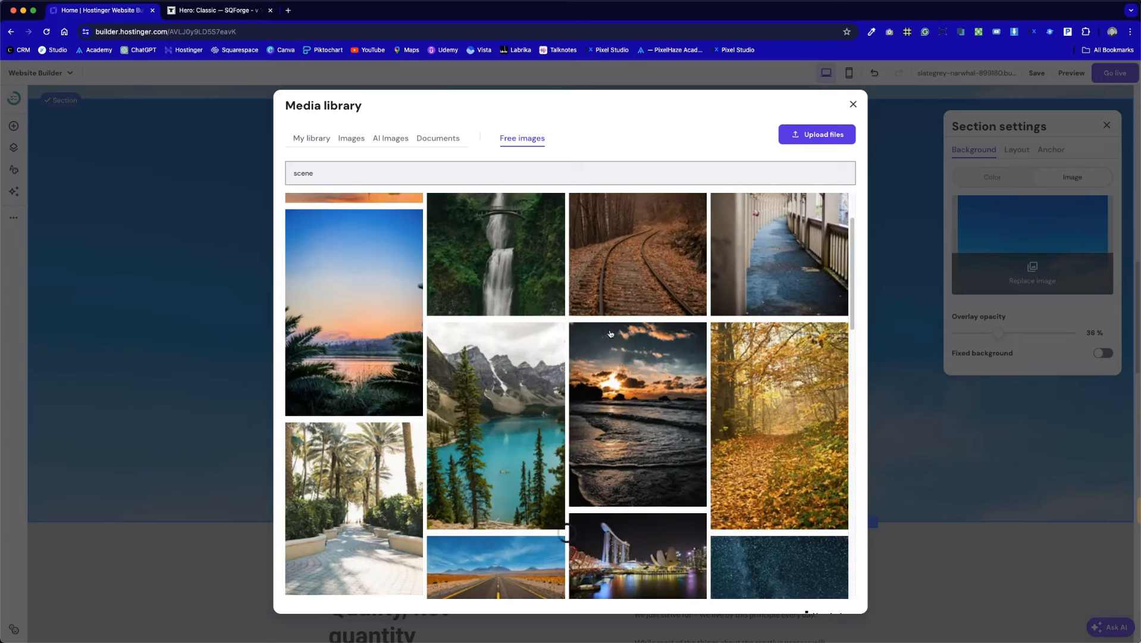
scroll(701, 351, "down", 10)
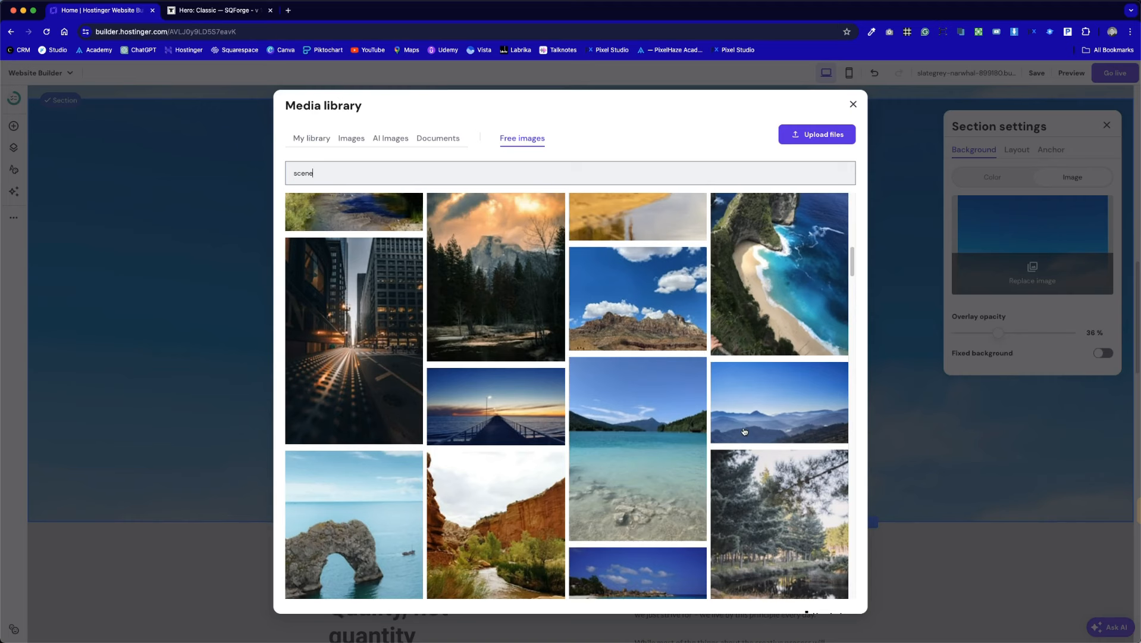
left_click(798, 407)
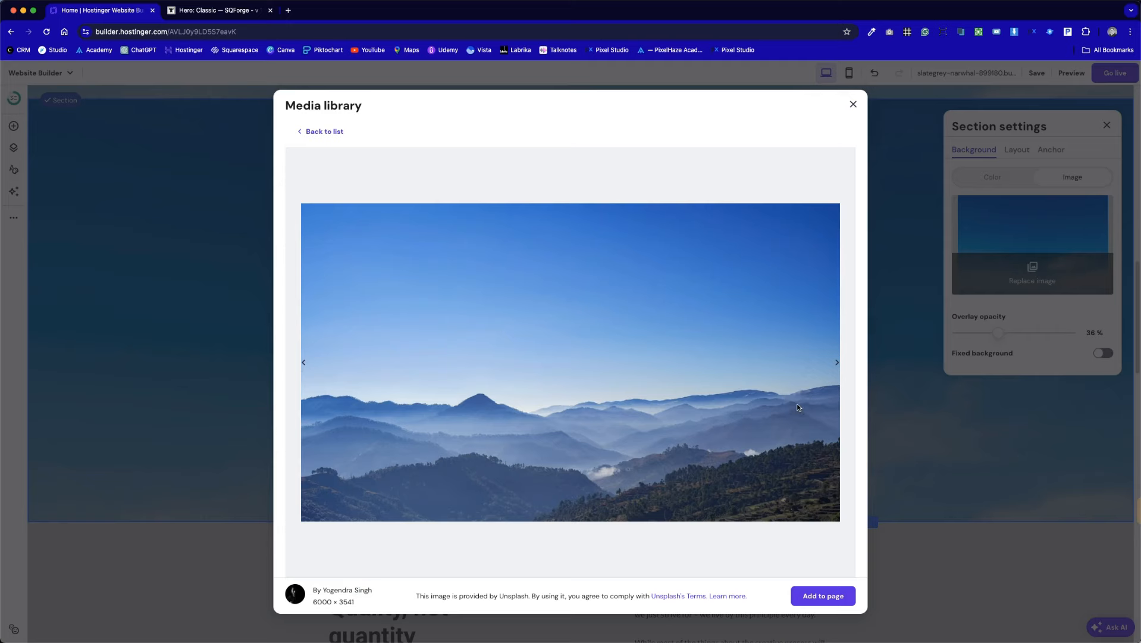
left_click(835, 592)
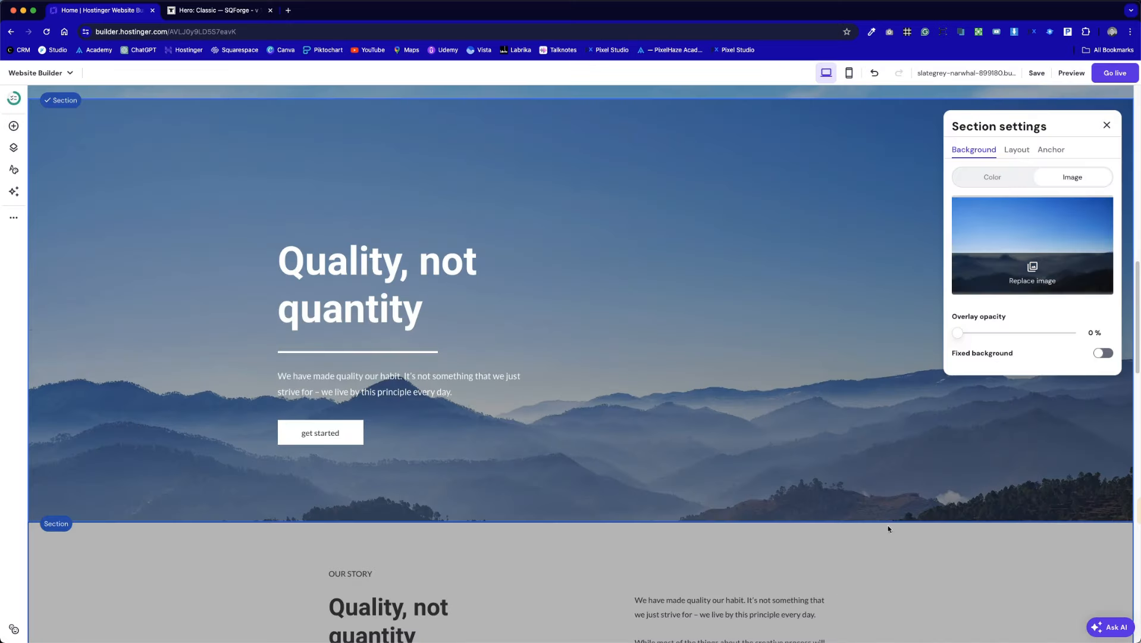
left_click(870, 369)
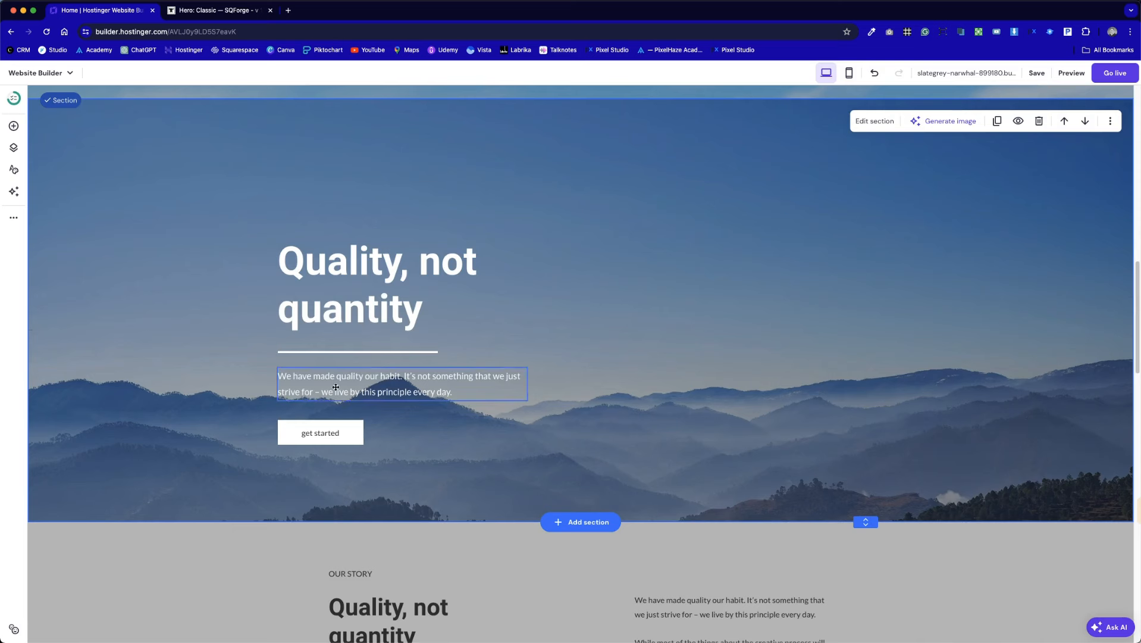
- Move the heading, line, paragraph and button together to the right half of the mountain section, keeping them vertically centered
left_click_drag(298, 234, 824, 297)
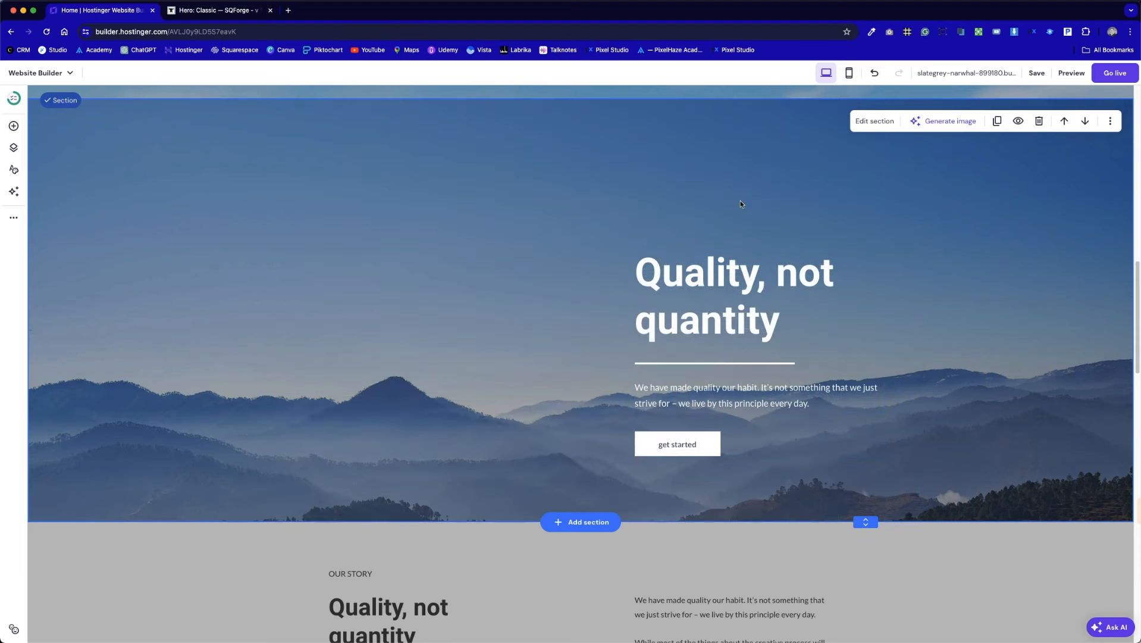
left_click_drag(724, 438, 779, 388)
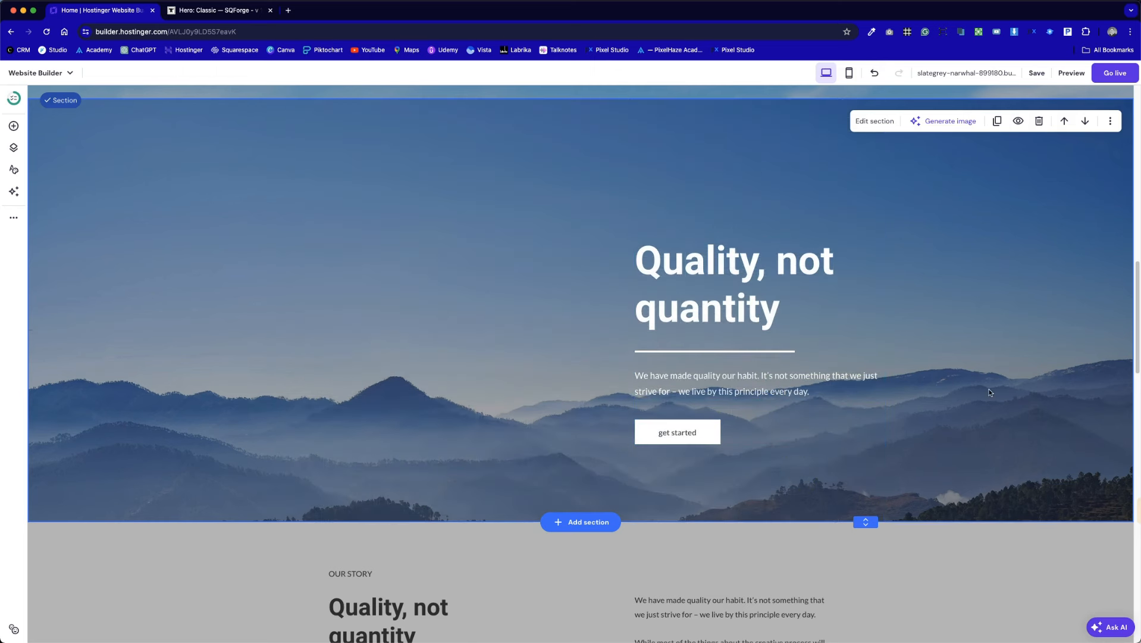
- Change the style of the mountain section's "Quality, not quantity" heading to Heading 3
left_click(730, 305)
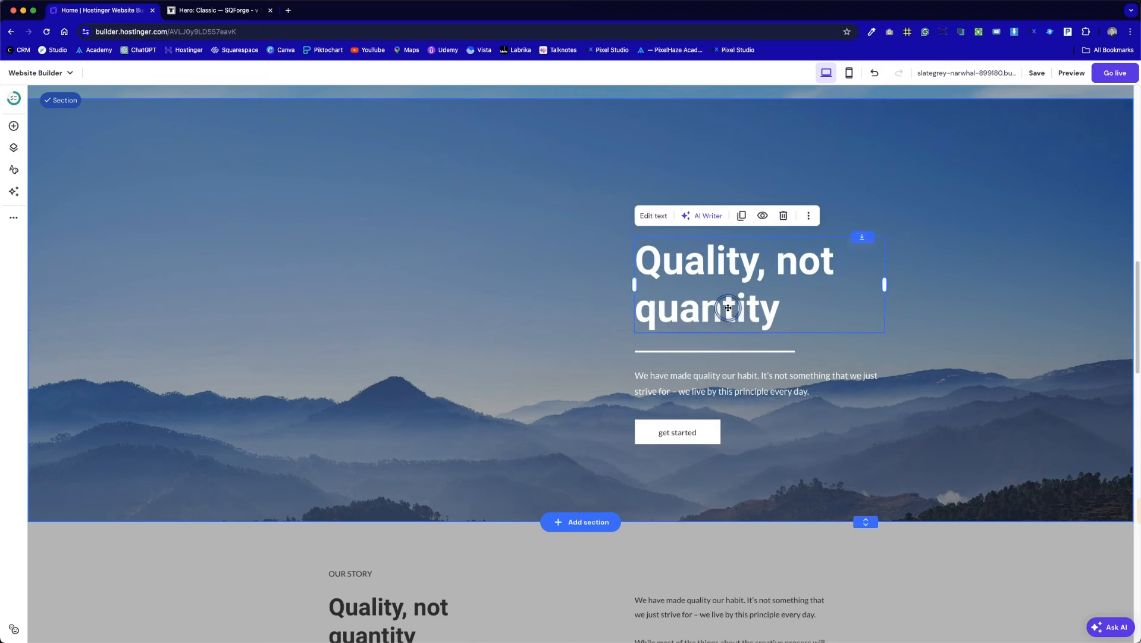
left_click(734, 305)
left_click(711, 207)
left_click(711, 294)
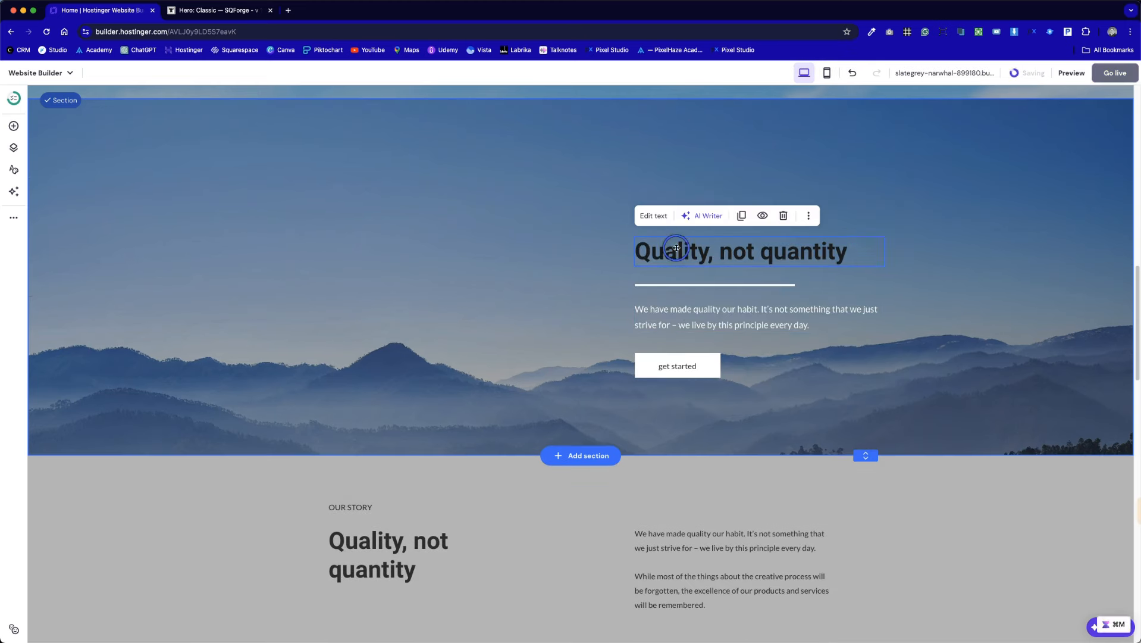
- Set the color of the mountain section's entire heading to white
left_click(676, 247)
key("super+a")
left_click(648, 215)
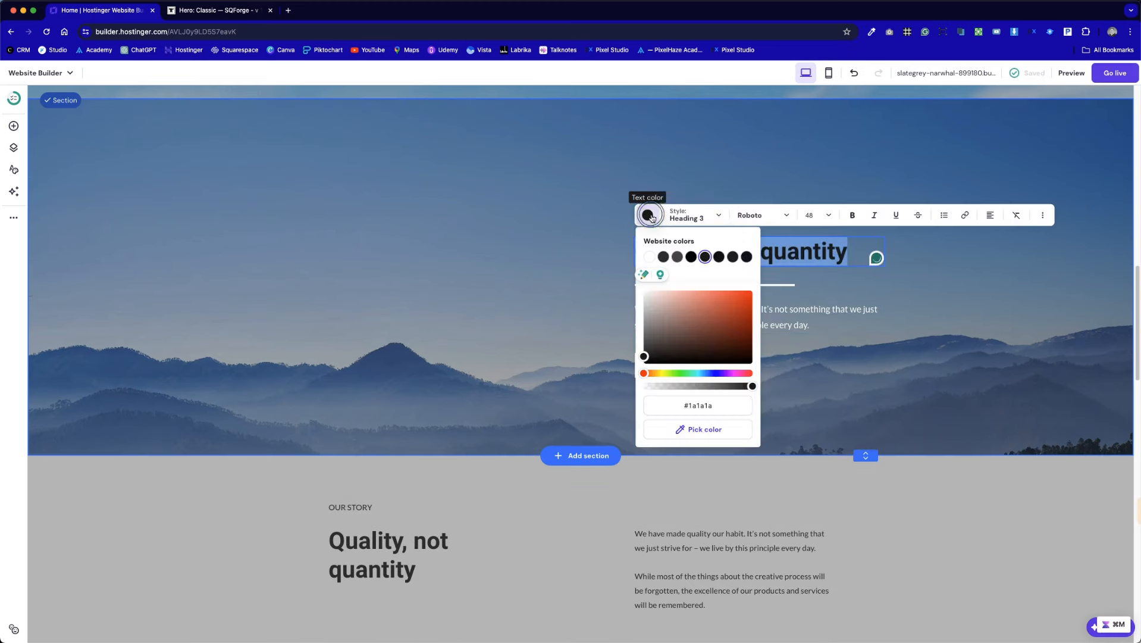
left_click(649, 256)
left_click(520, 282)
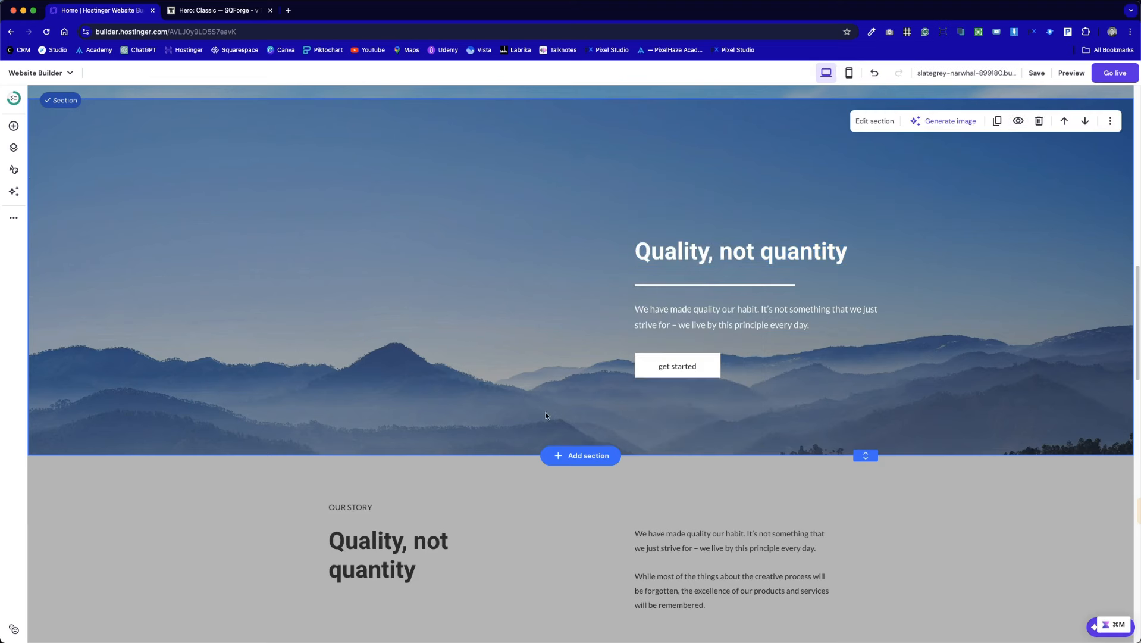
left_click(14, 126)
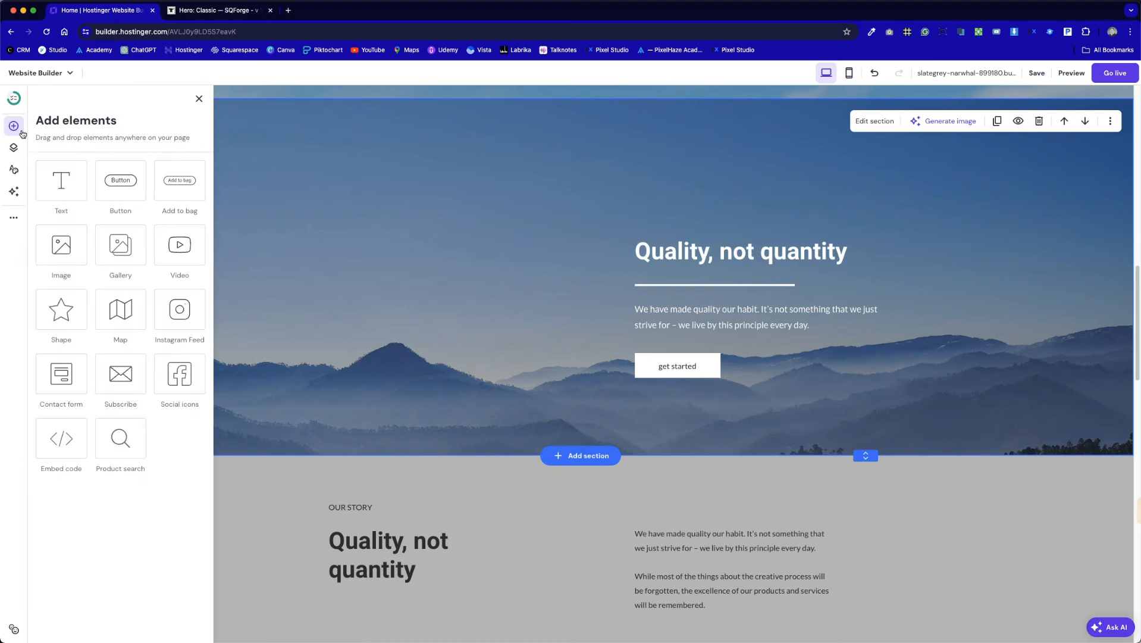
left_click(545, 221)
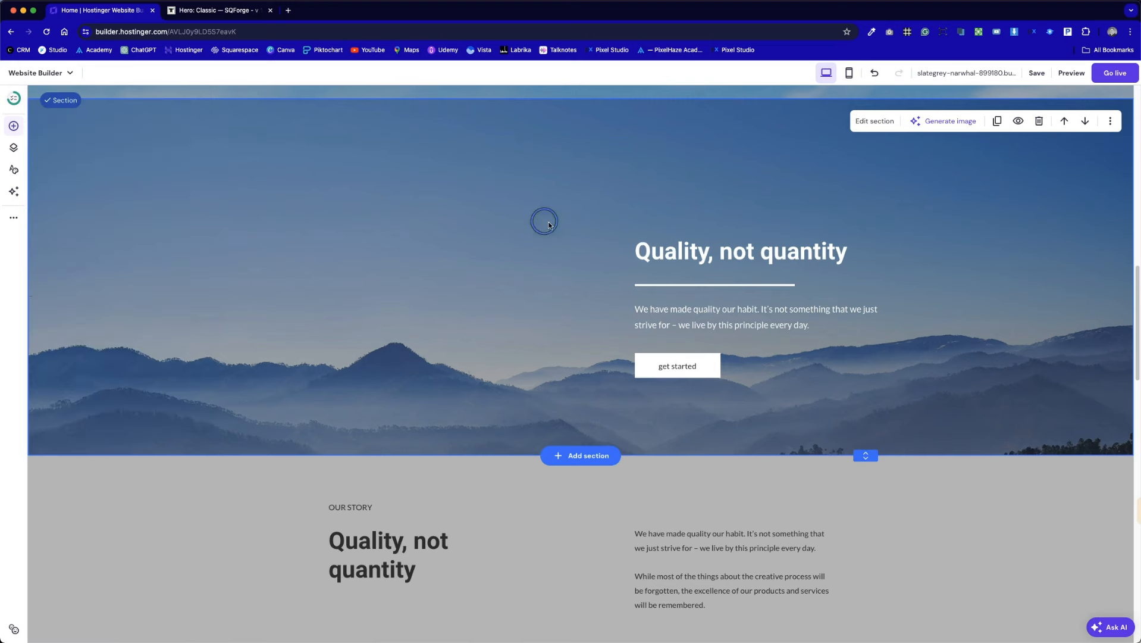
- Turn on the background color of the mountain section's "Quality, not quantity" heading
left_click(724, 257)
left_click(876, 258)
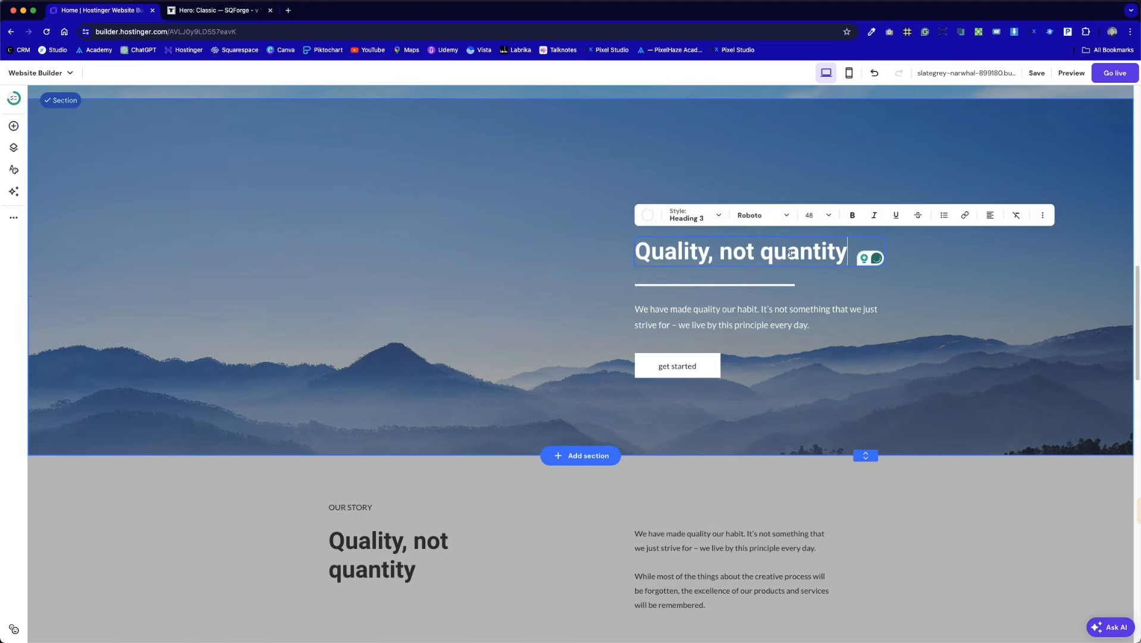
left_click(1043, 214)
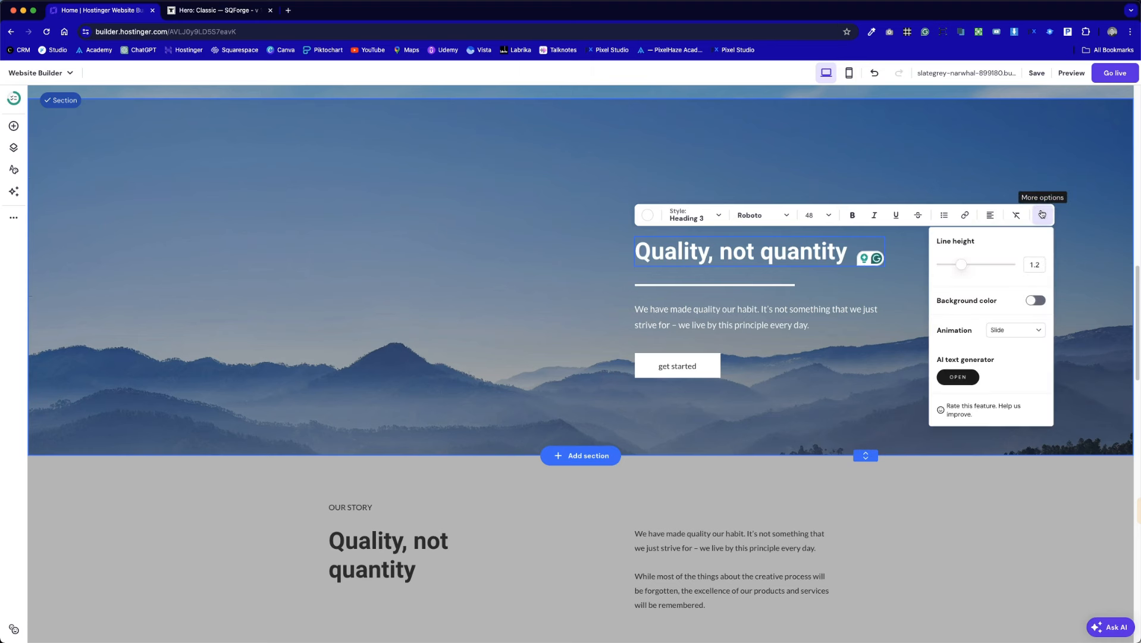
left_click(382, 249)
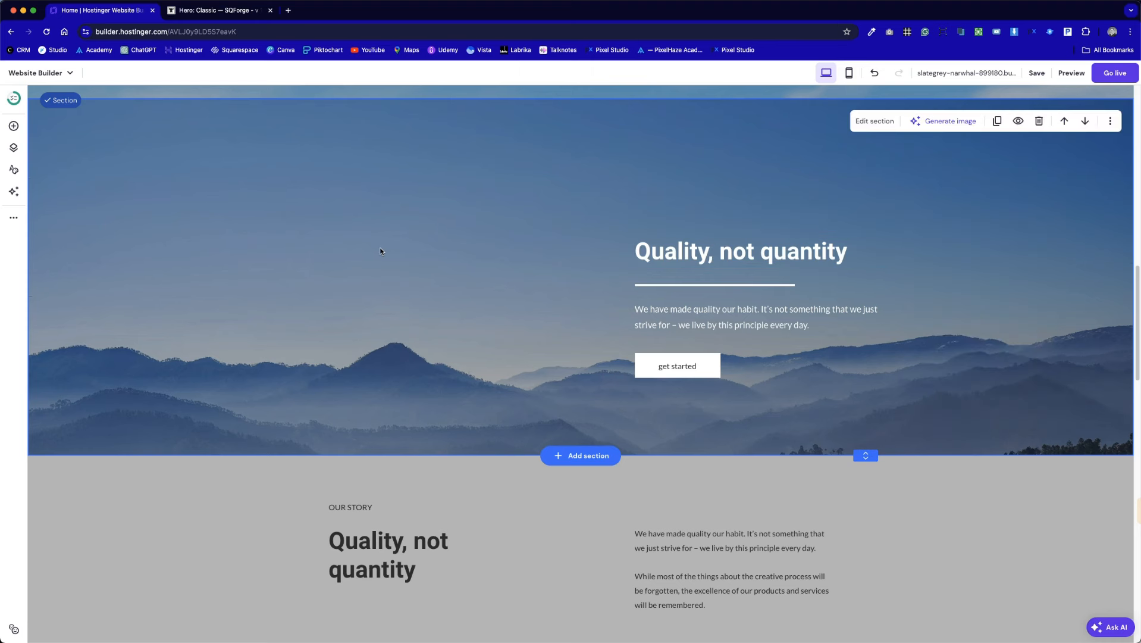
left_click(796, 255)
left_click(657, 216)
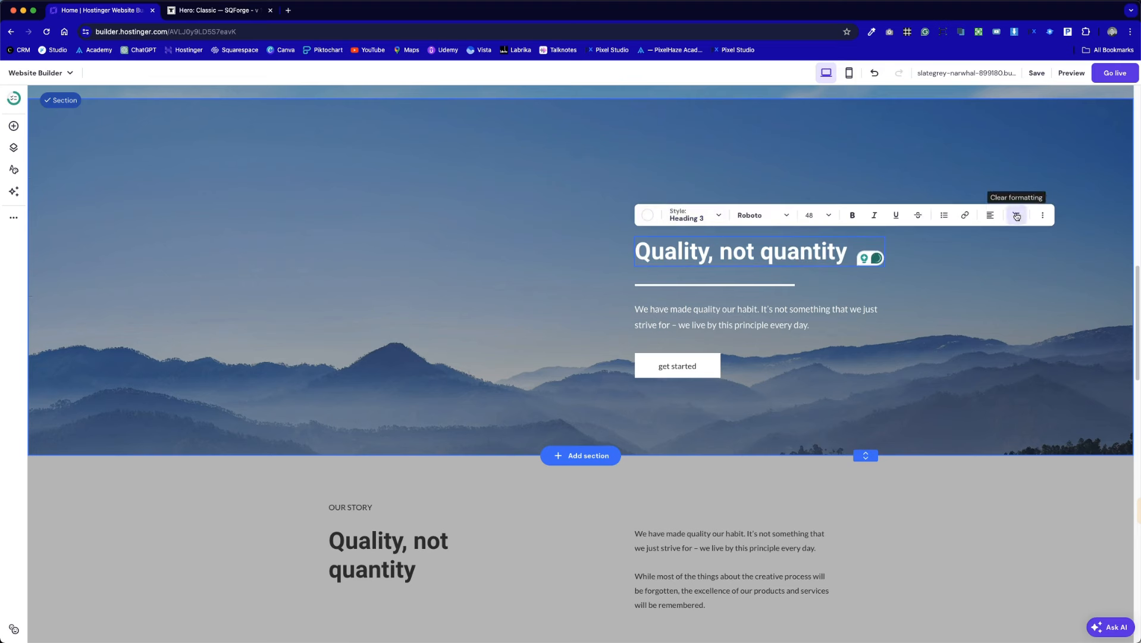
left_click(1043, 219)
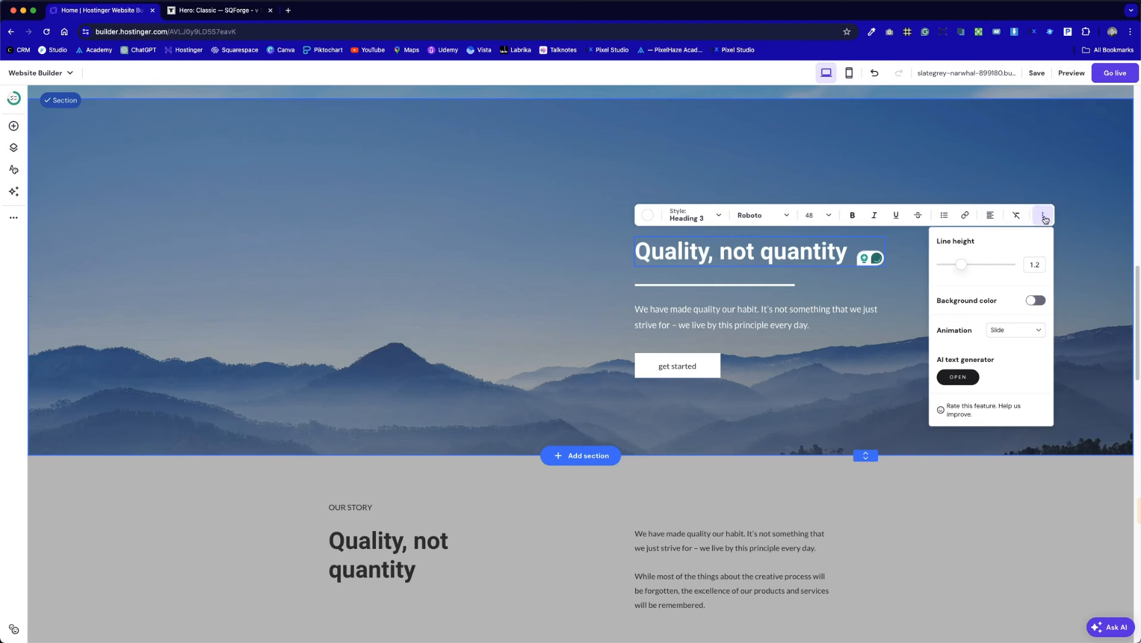
left_click(1033, 301)
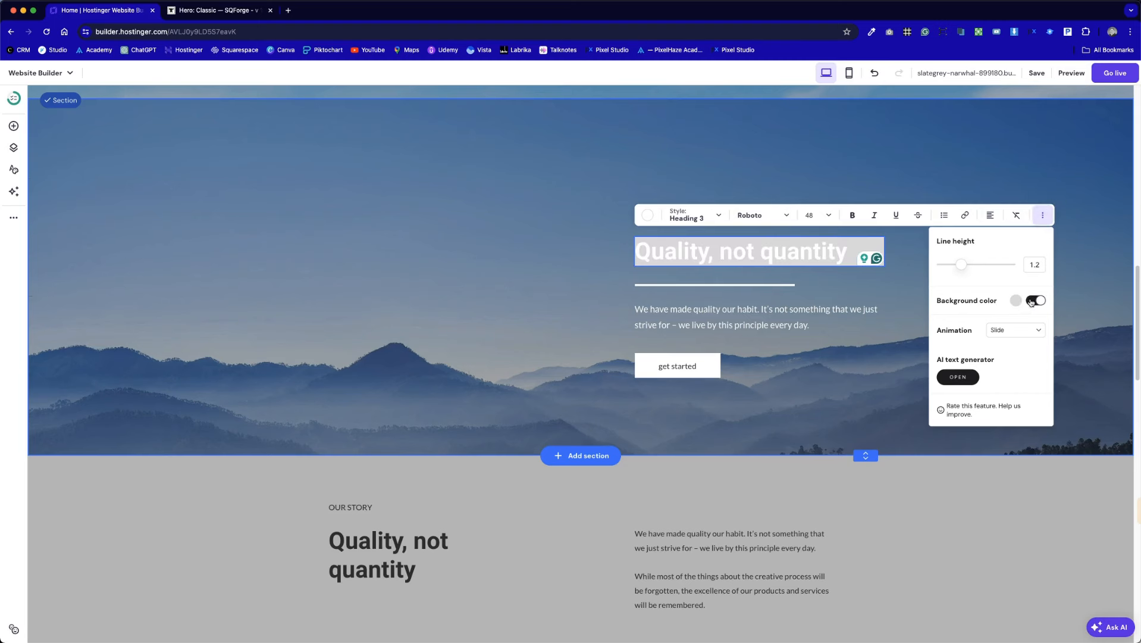
left_click_drag(958, 263, 962, 262)
left_click(546, 319)
left_click(585, 300)
left_click(642, 252)
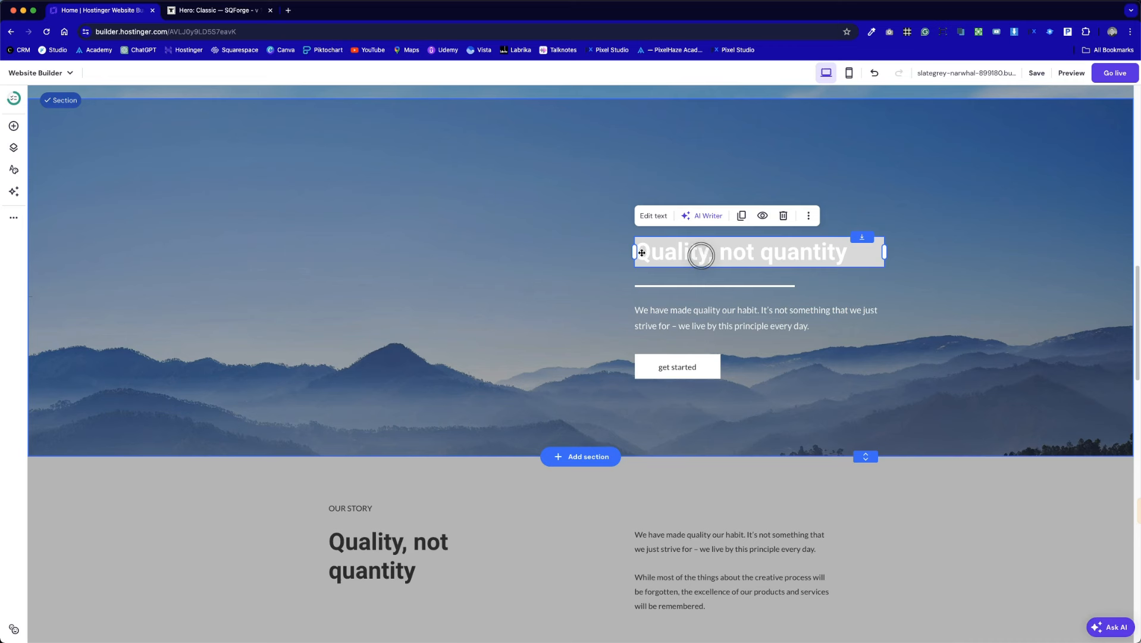
- Center-align the text of the mountain section's "Quality, not quantity" heading
double_click(740, 249)
left_click(990, 215)
left_click(981, 238)
left_click(958, 323)
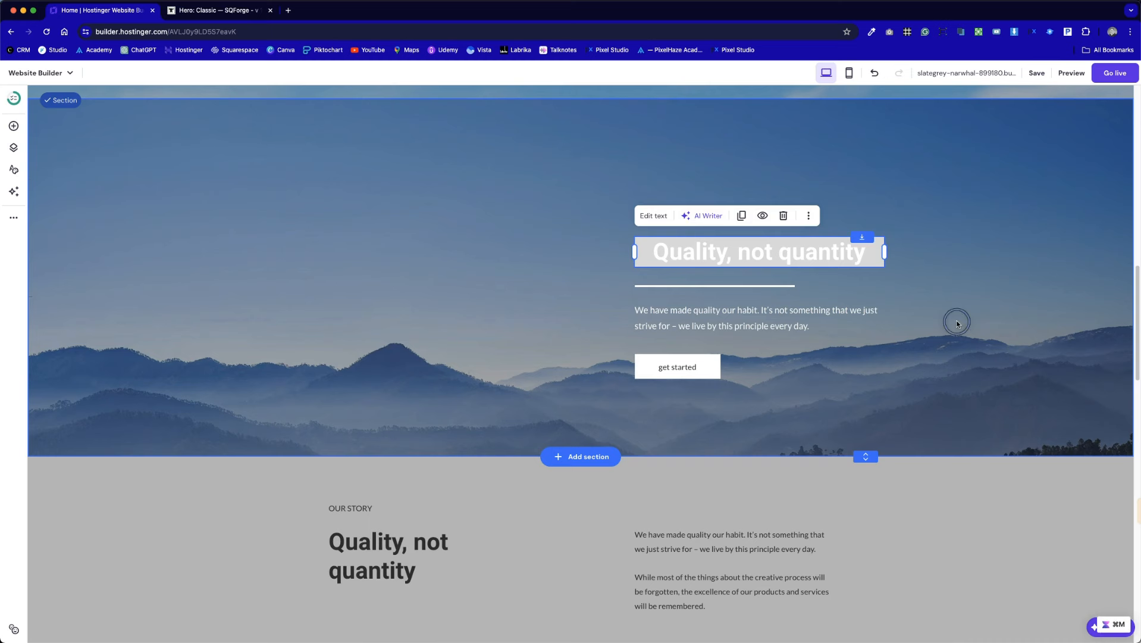
double_click(783, 252)
left_click(885, 290)
left_click(934, 412)
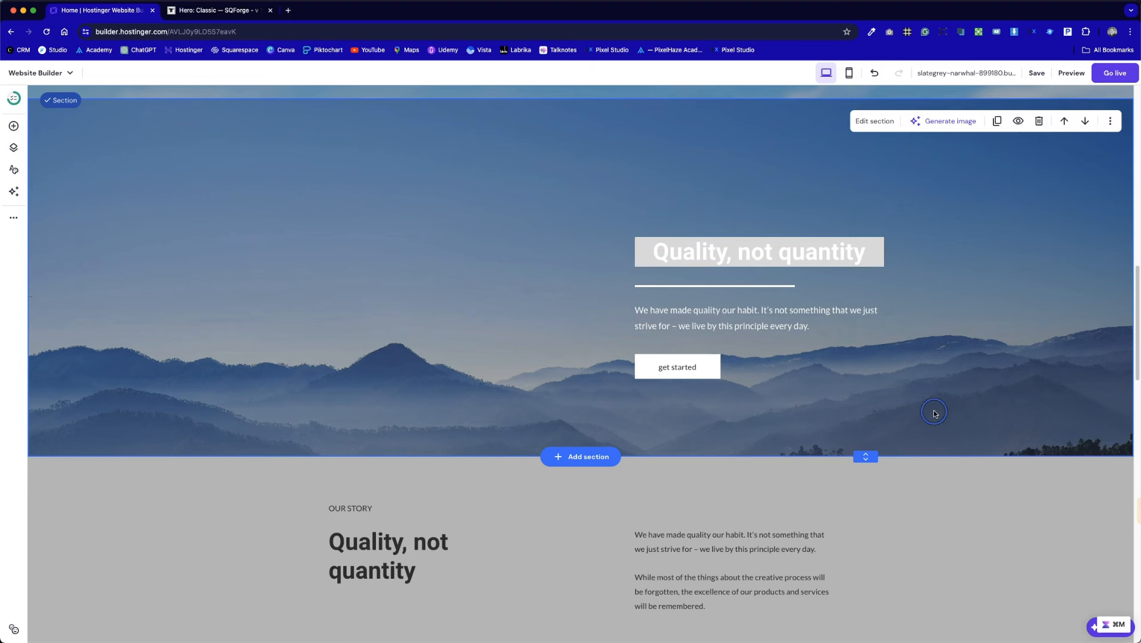
- Undo the heading's center alignment and background color
key("super+z")
key("super+z")
key("super+z")
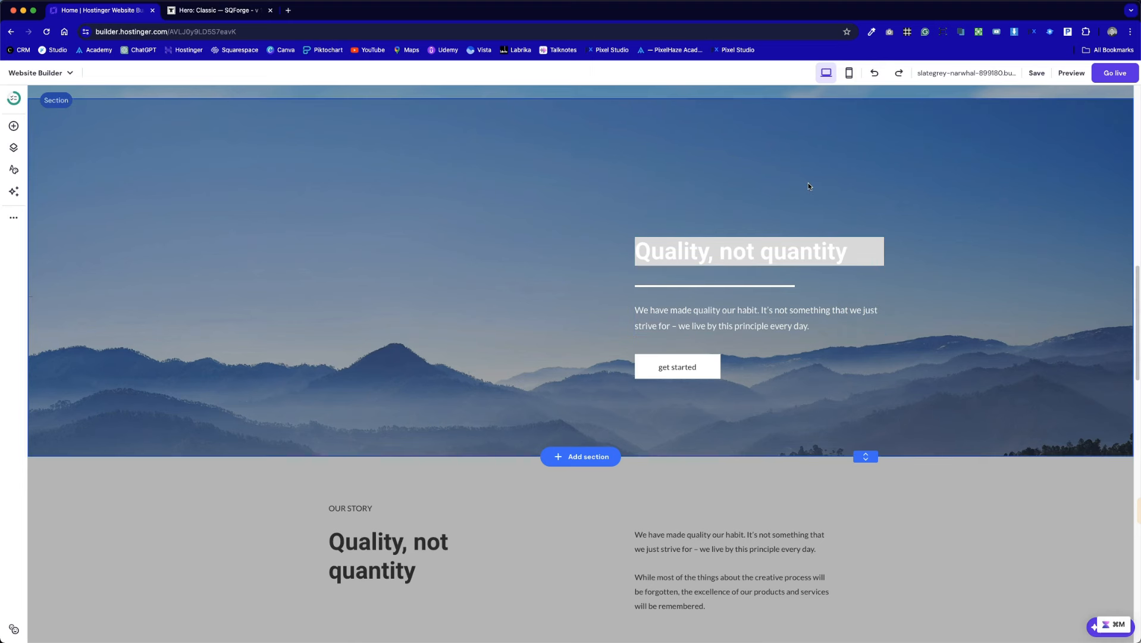
left_click(883, 359)
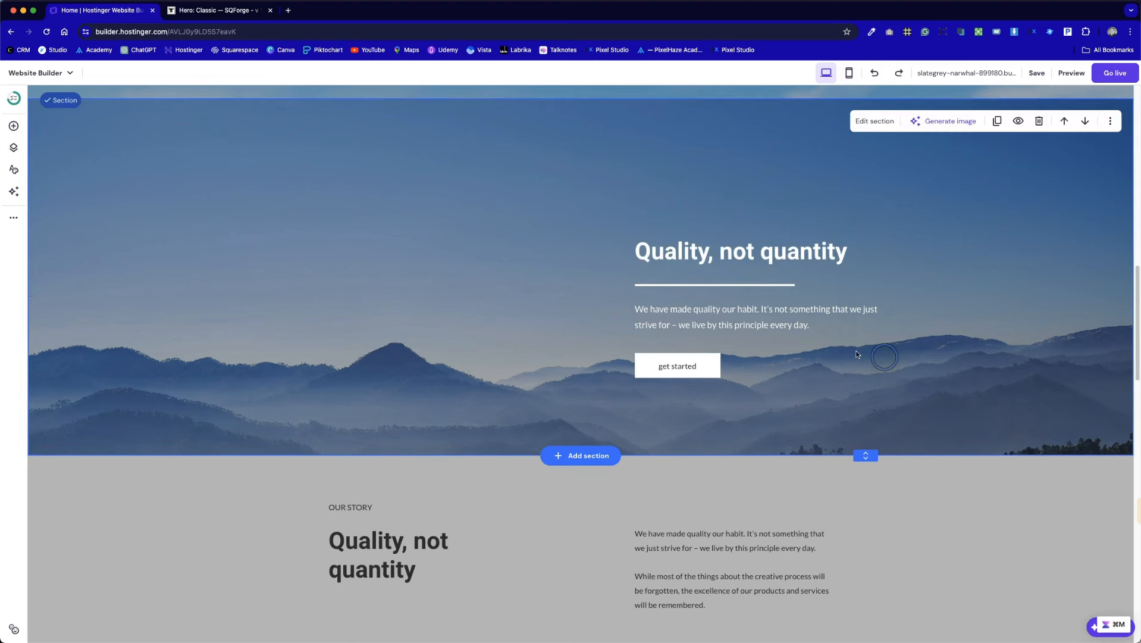
- Add a shape to the mountain section and enlarge it into a rectangle covering the heading, line, paragraph and button
left_click(13, 128)
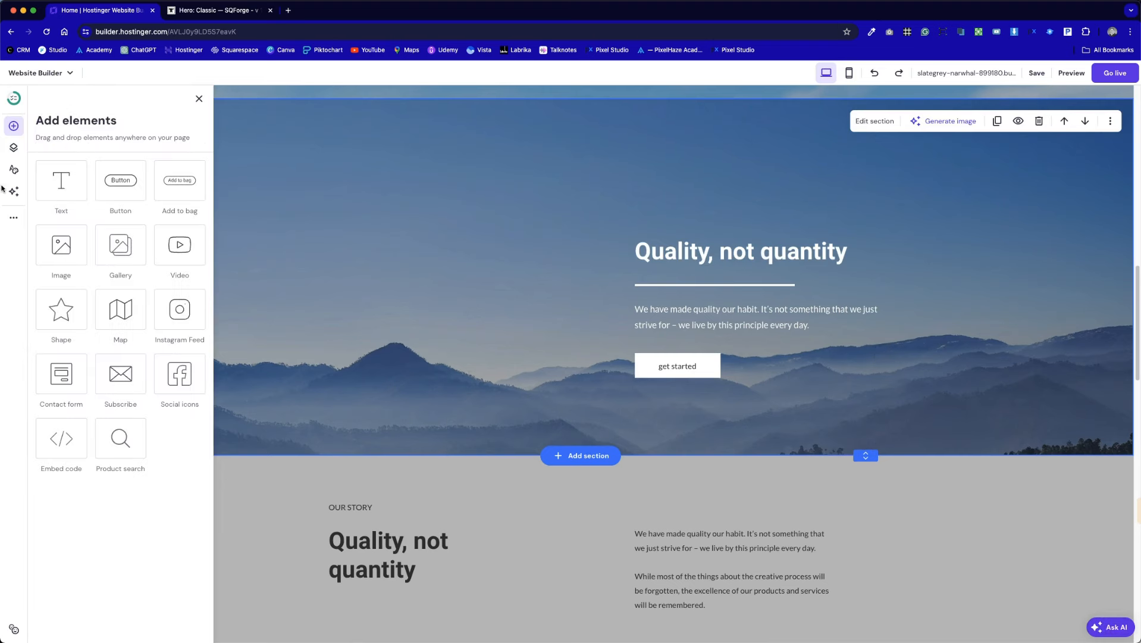
left_click(79, 316)
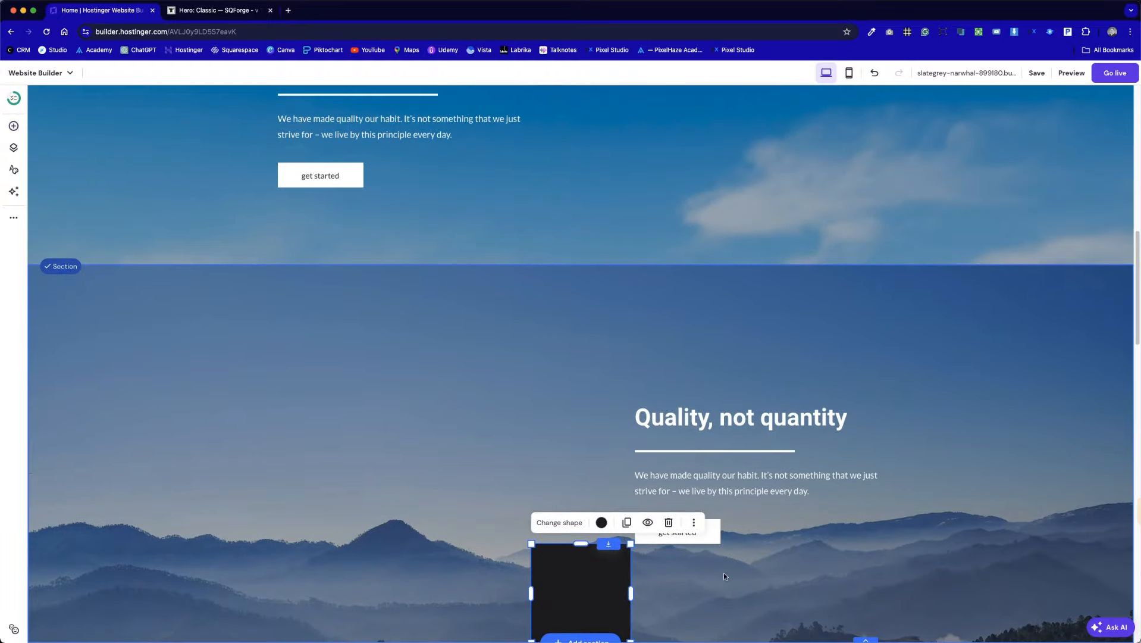
scroll(769, 550, "down", 3)
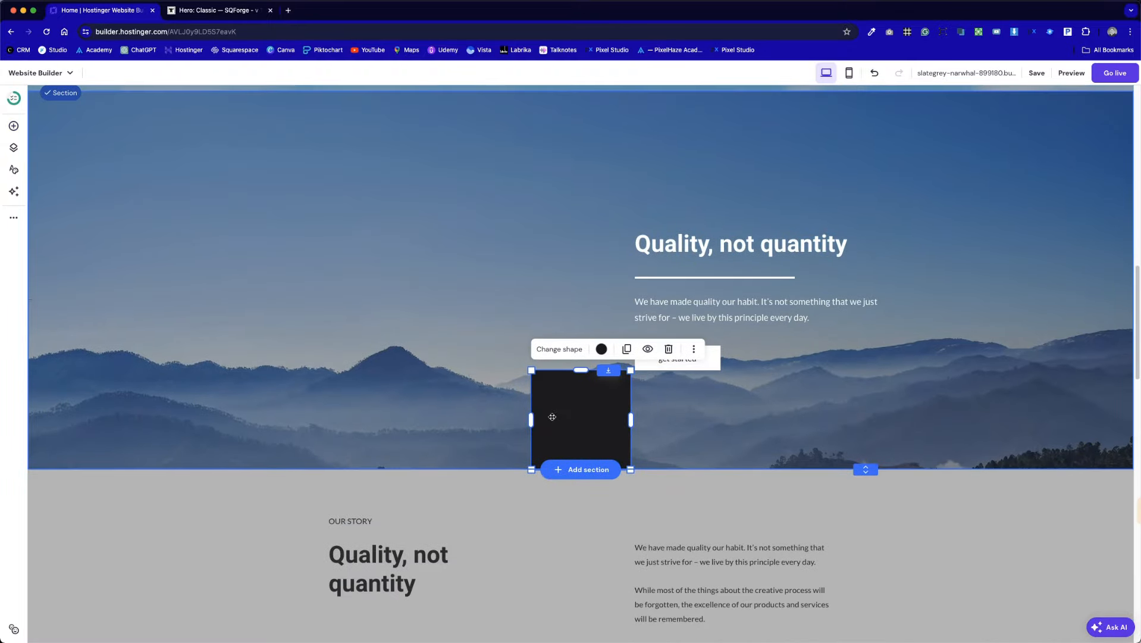
left_click_drag(551, 423, 641, 263)
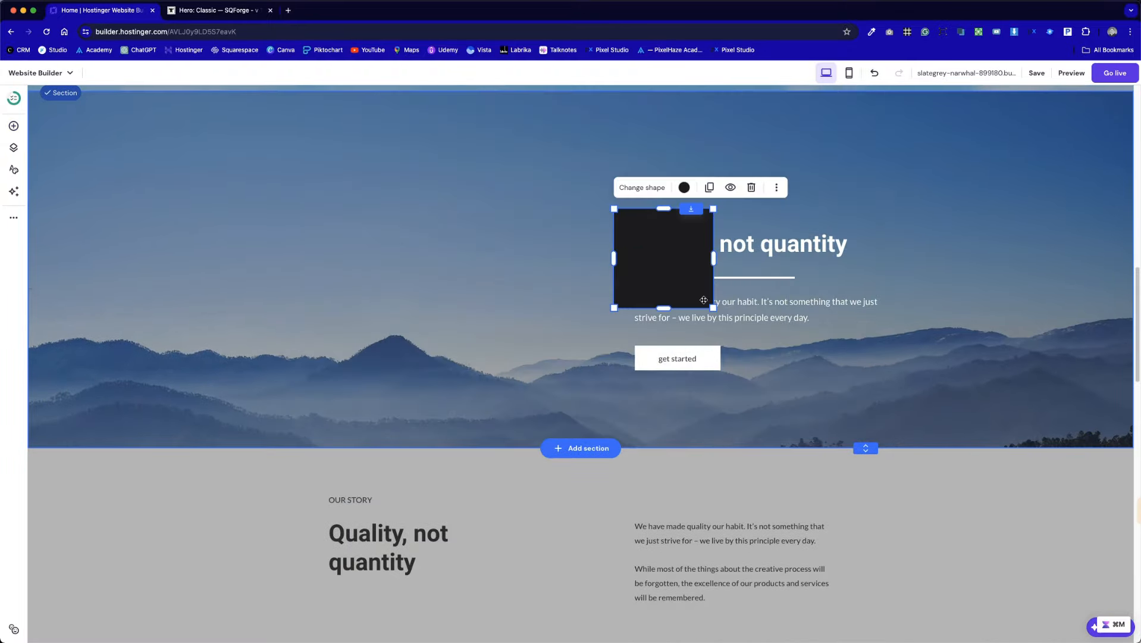
left_click_drag(714, 307, 793, 387)
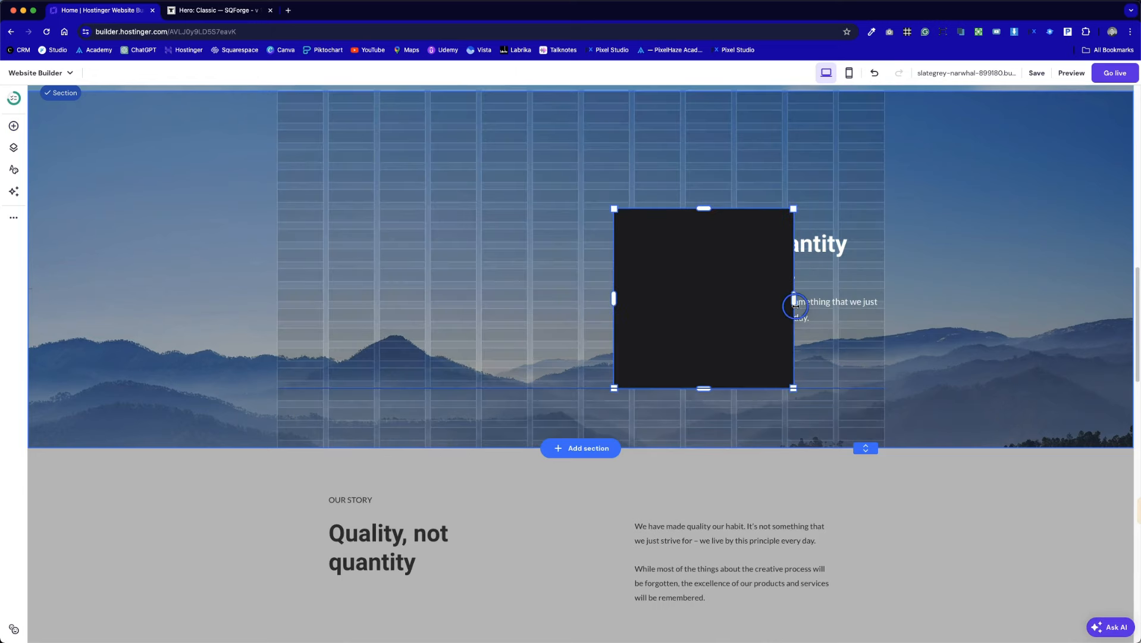
left_click_drag(795, 304, 884, 319)
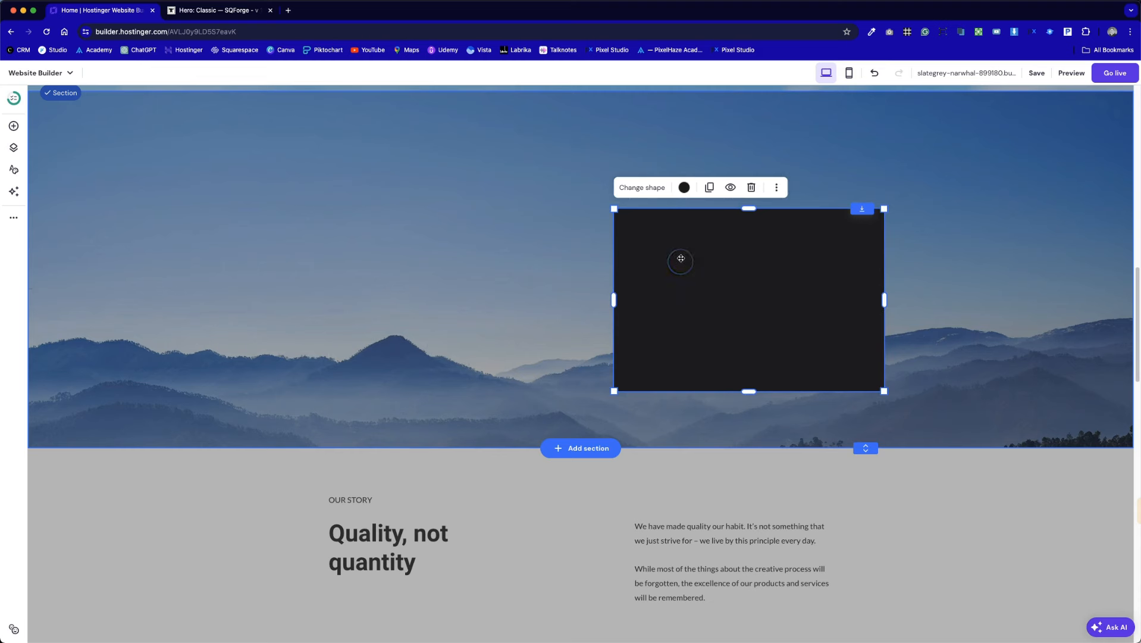
- Send the dark rectangle to the back, behind the heading, line, paragraph and button
left_click(776, 188)
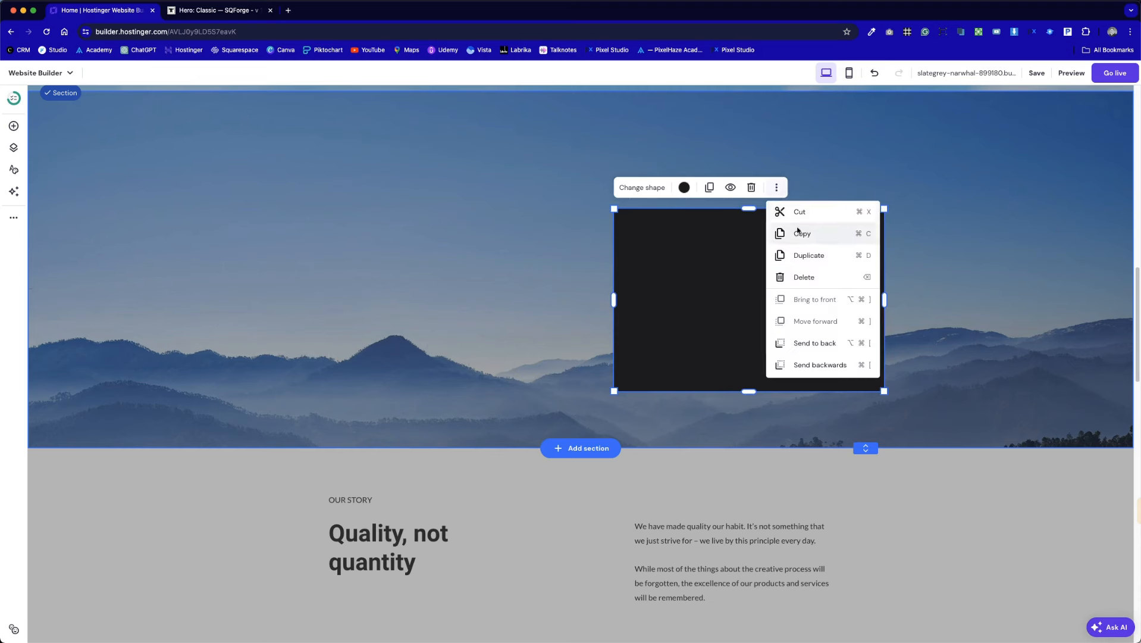
left_click(813, 344)
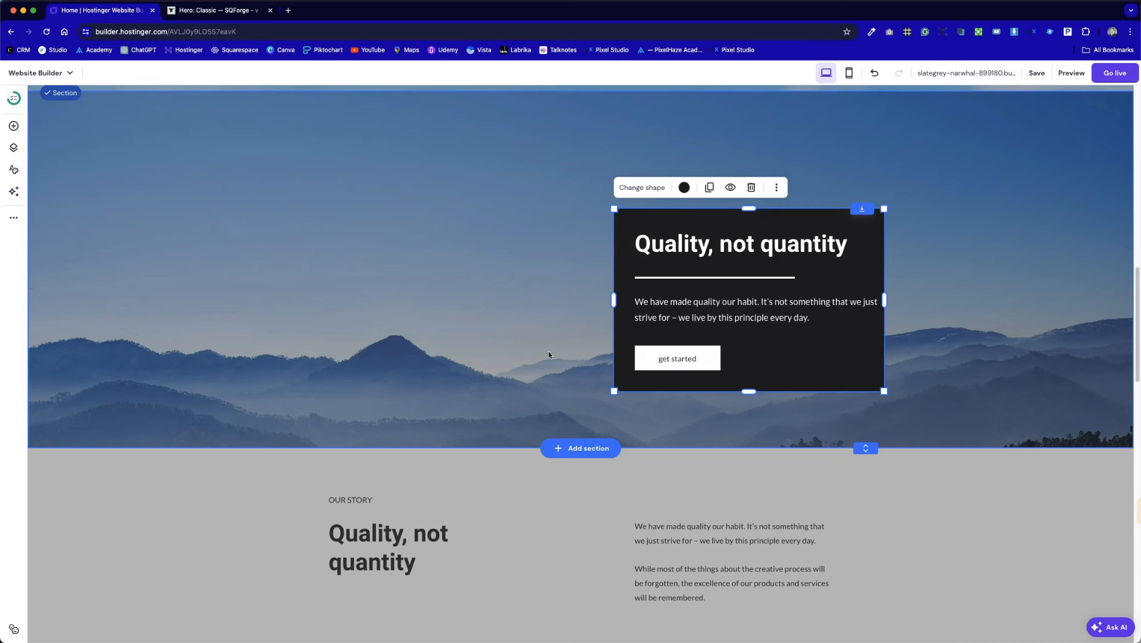
left_click(307, 287)
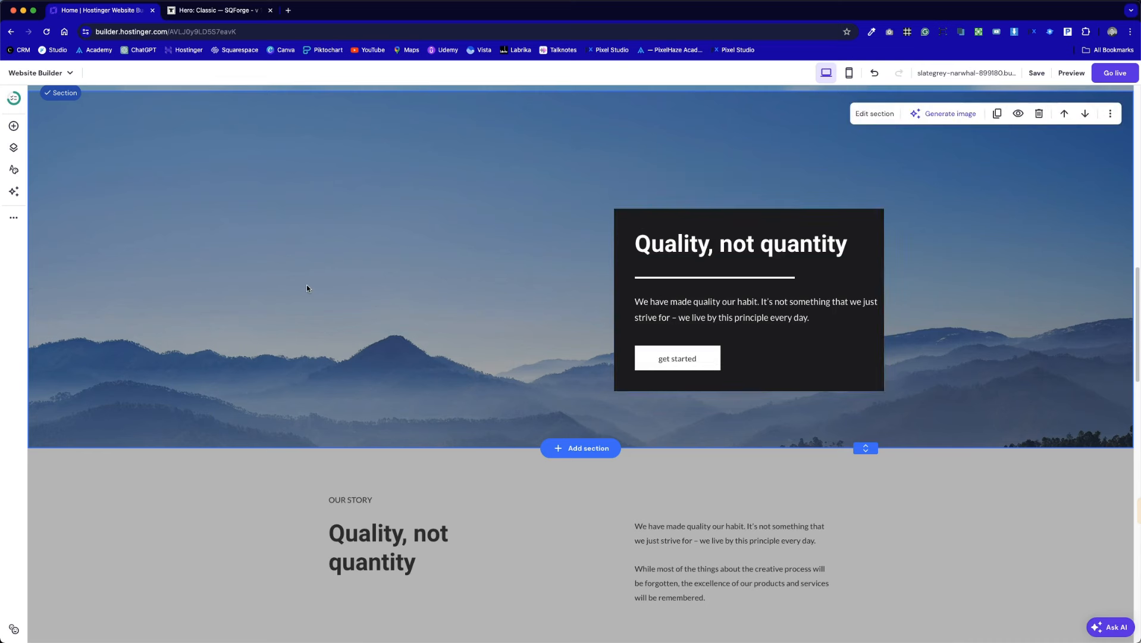
- Narrow the paragraph's text box to leave some padding inside the right edge of the dark rectangle
left_click(800, 315)
left_click_drag(883, 308, 858, 309)
left_click(519, 312)
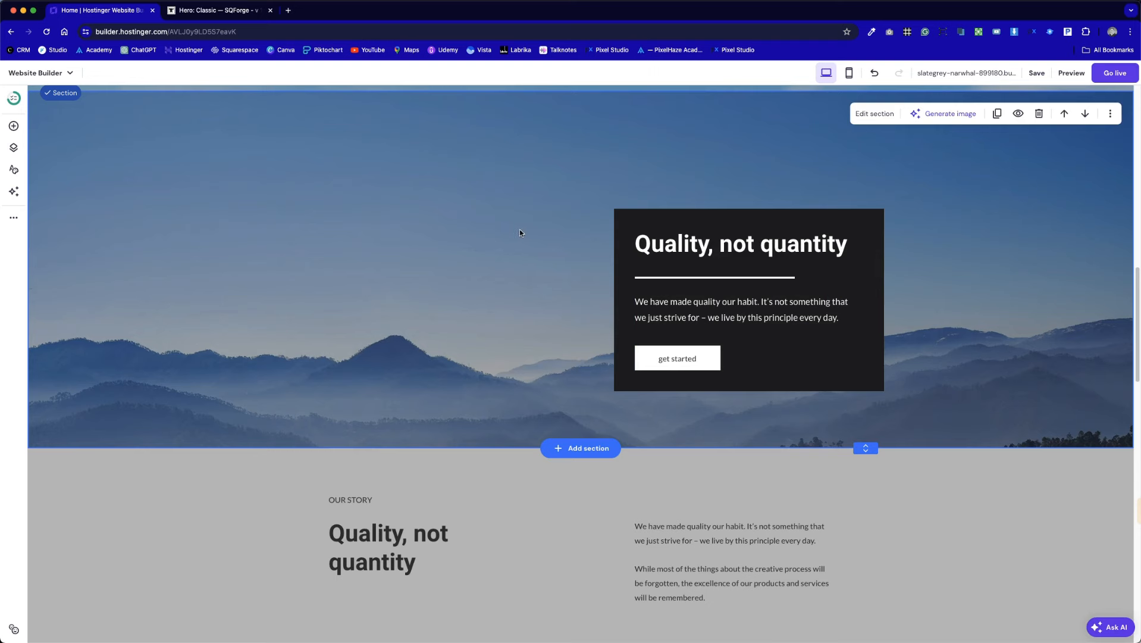
- Move the heading slightly down and the "get started" button slightly up to even out the spacing in the rectangle
left_click_drag(708, 243, 709, 248)
left_click(558, 245)
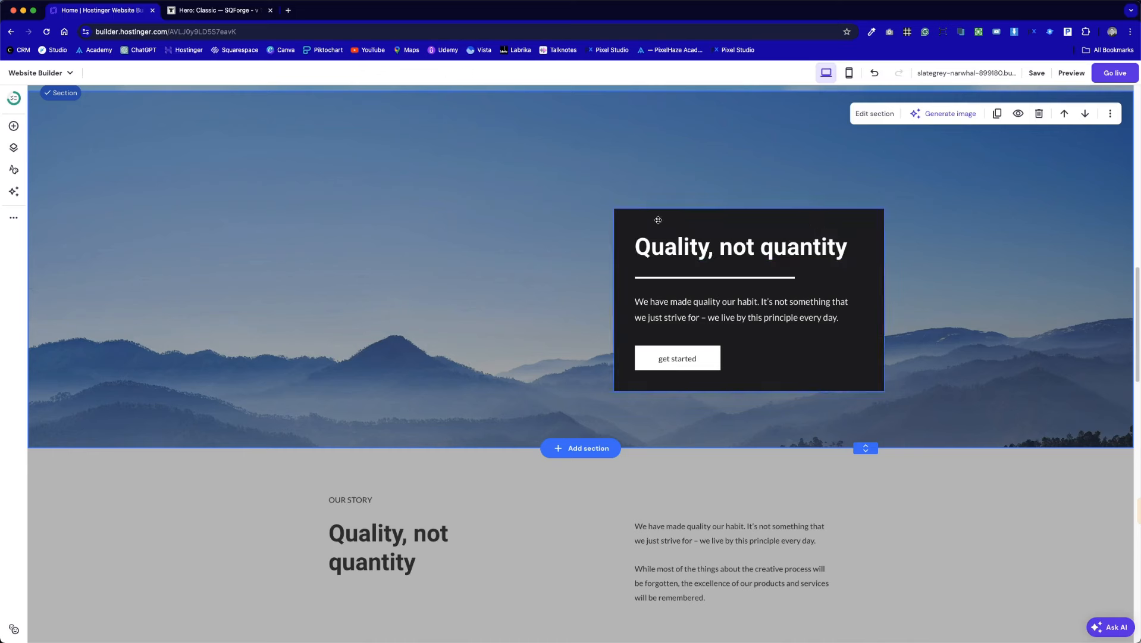
left_click_drag(667, 359, 667, 352)
left_click(545, 321)
- Shift the heading, line, paragraph and button slightly right inside the rectangle, with their left edges aligned
left_click(663, 254)
left_click_drag(635, 246, 641, 309)
left_click(641, 319)
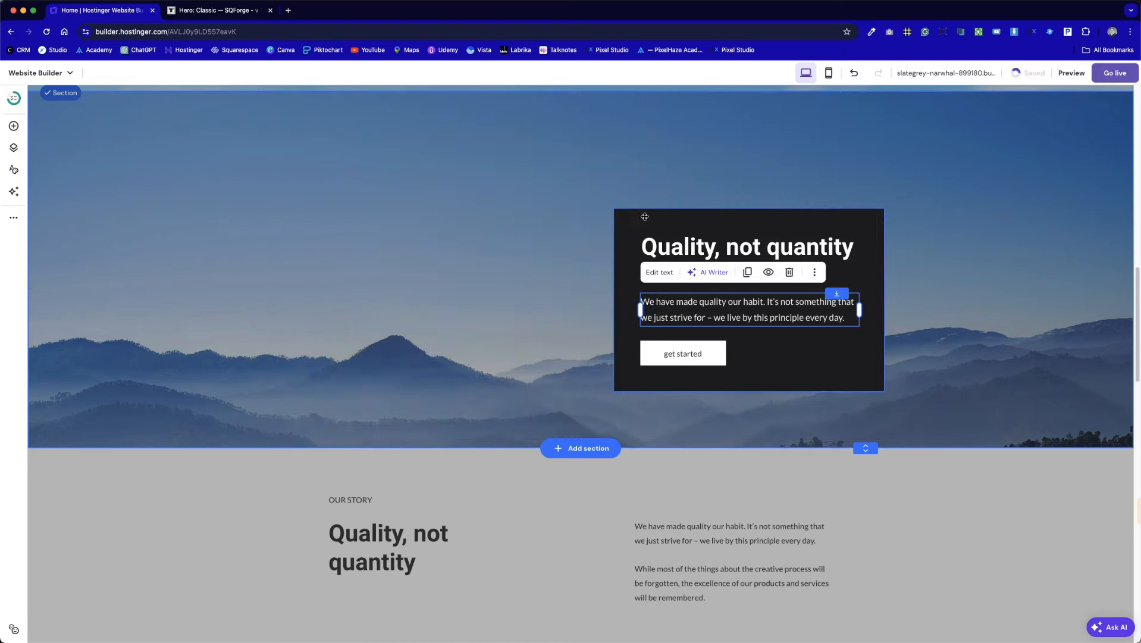
left_click(693, 145)
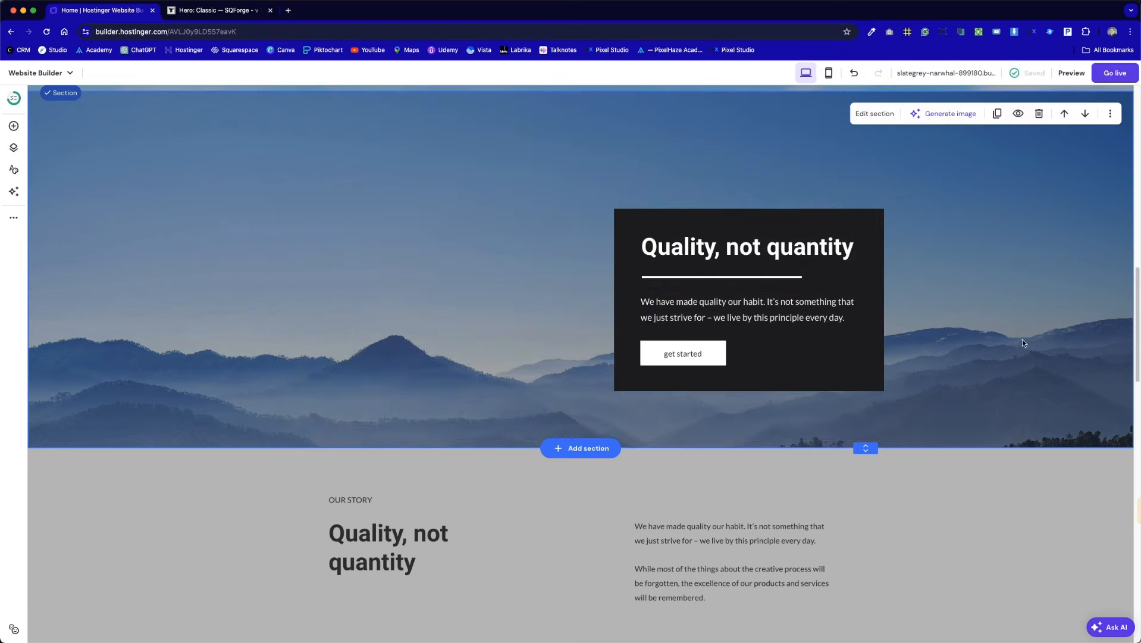
left_click(640, 269)
left_click_drag(639, 275, 639, 276)
left_click(627, 234)
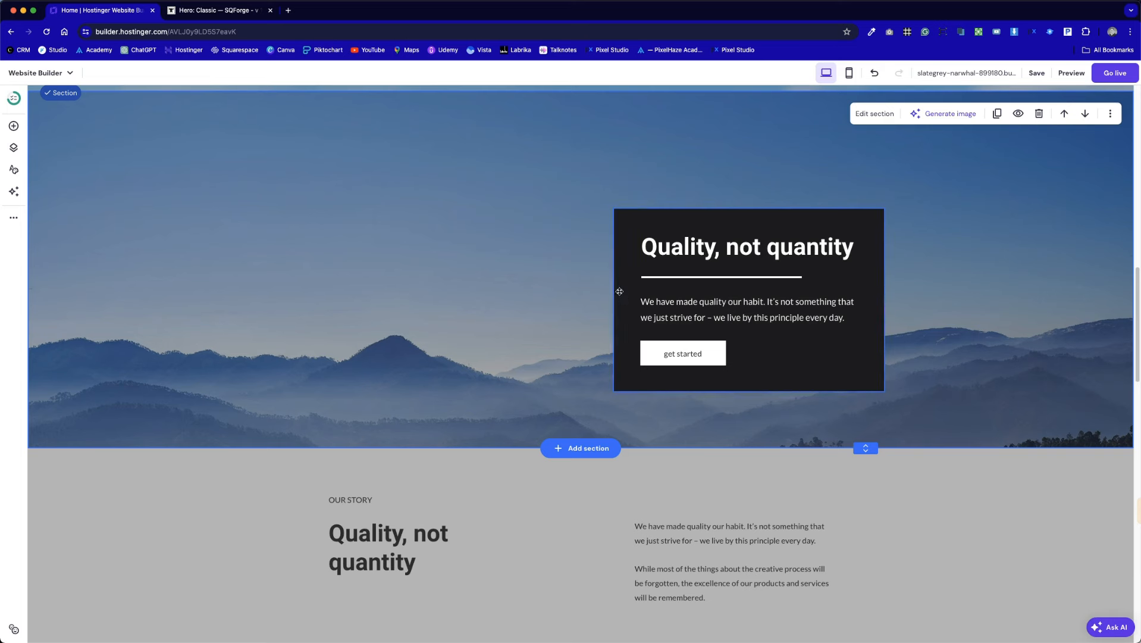
- Set the fill color of the rectangle behind the text to white
left_click(622, 228)
left_click(684, 188)
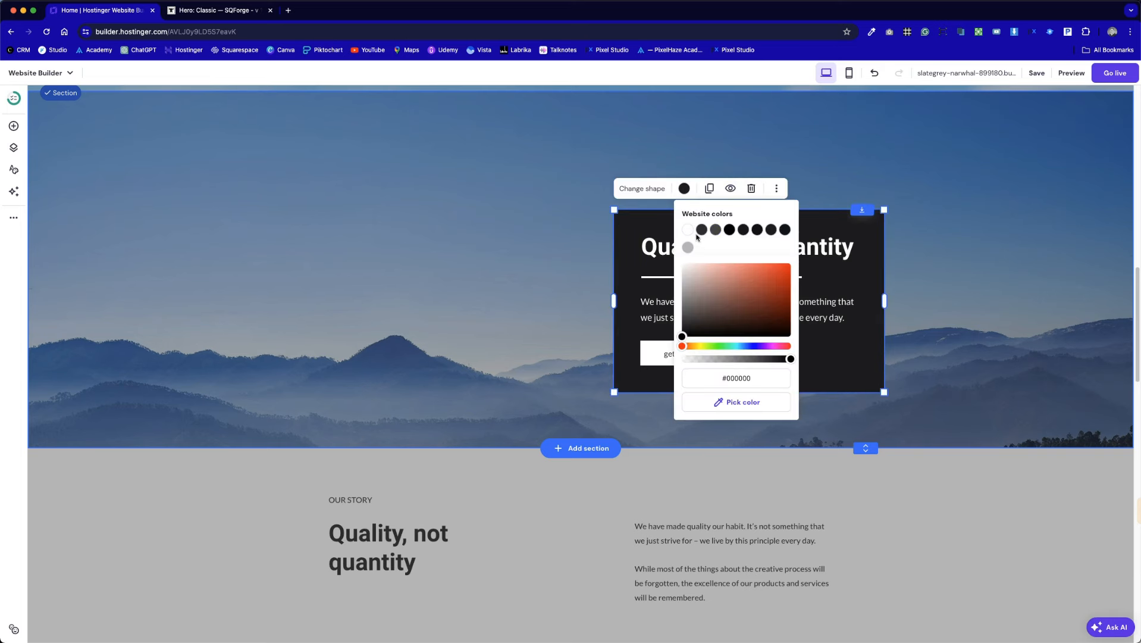
left_click(688, 229)
- Color the heading and the line below it with the dark charcoal website color that follows white
left_click(678, 245)
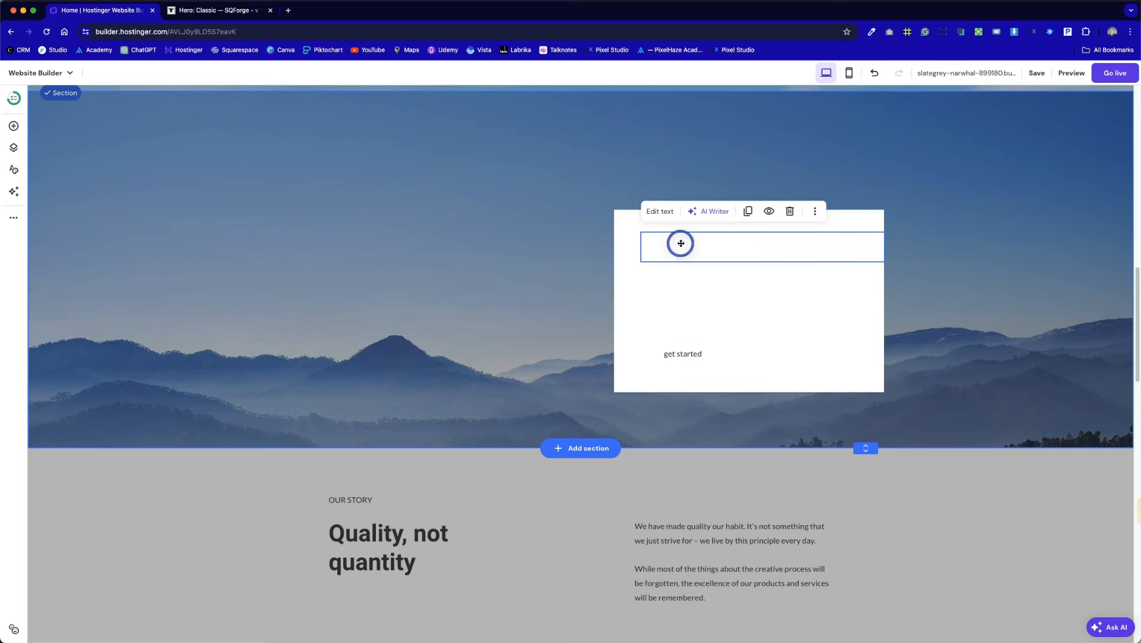
left_click(672, 210)
left_click(654, 210)
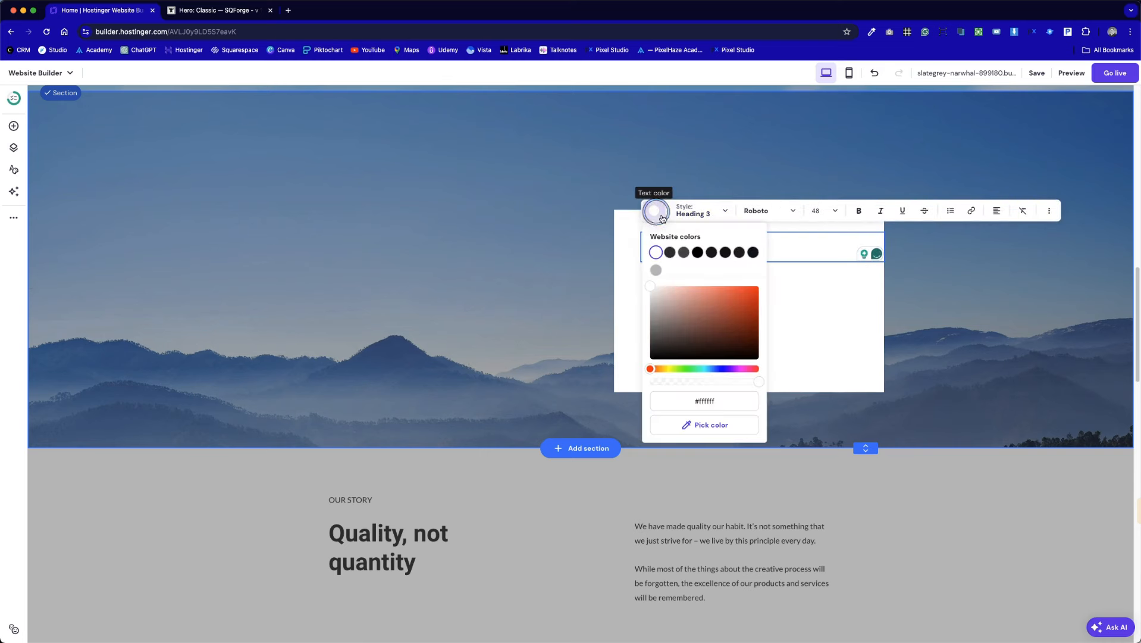
left_click(670, 253)
left_click(692, 275)
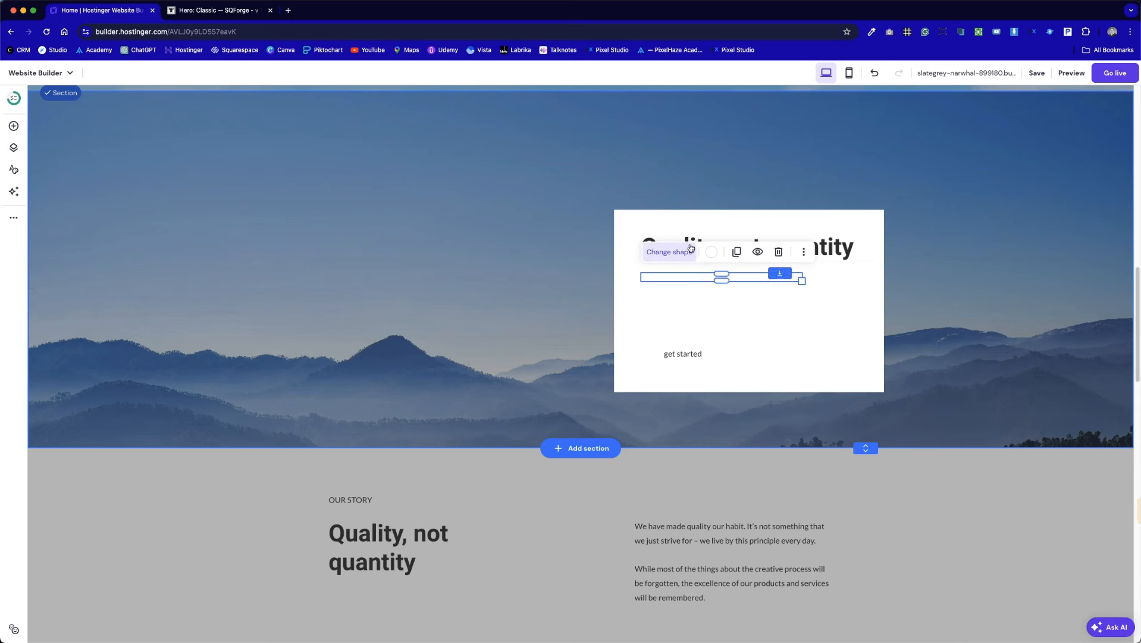
left_click(711, 252)
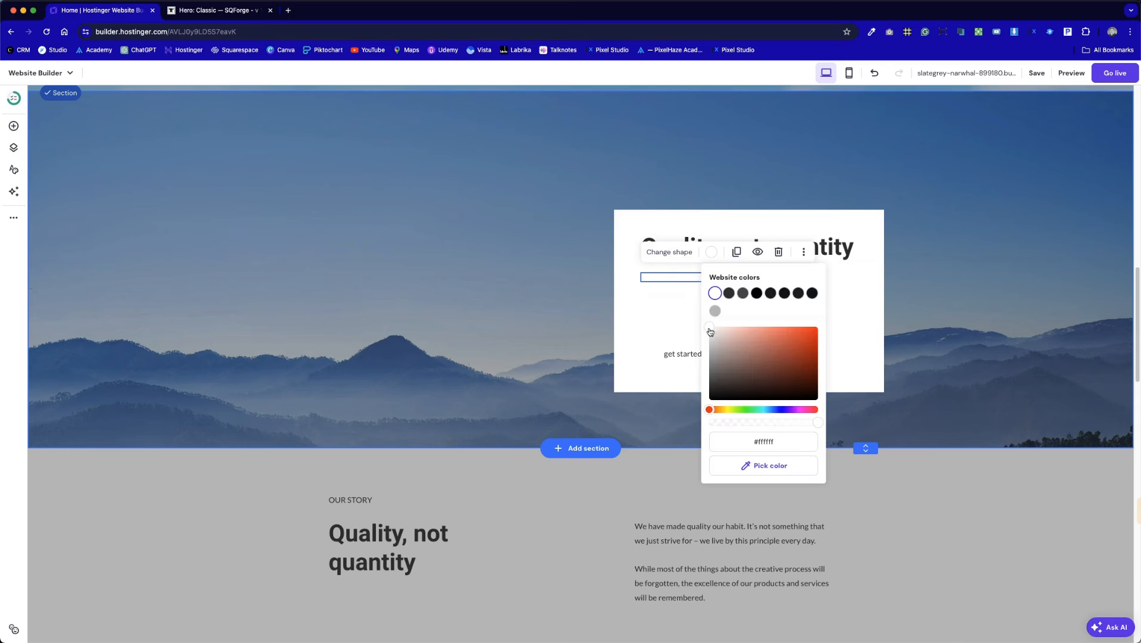
left_click(729, 293)
- Set the text color of the paragraph in the white box to the dark charcoal website color
left_click(644, 311)
left_click(670, 307)
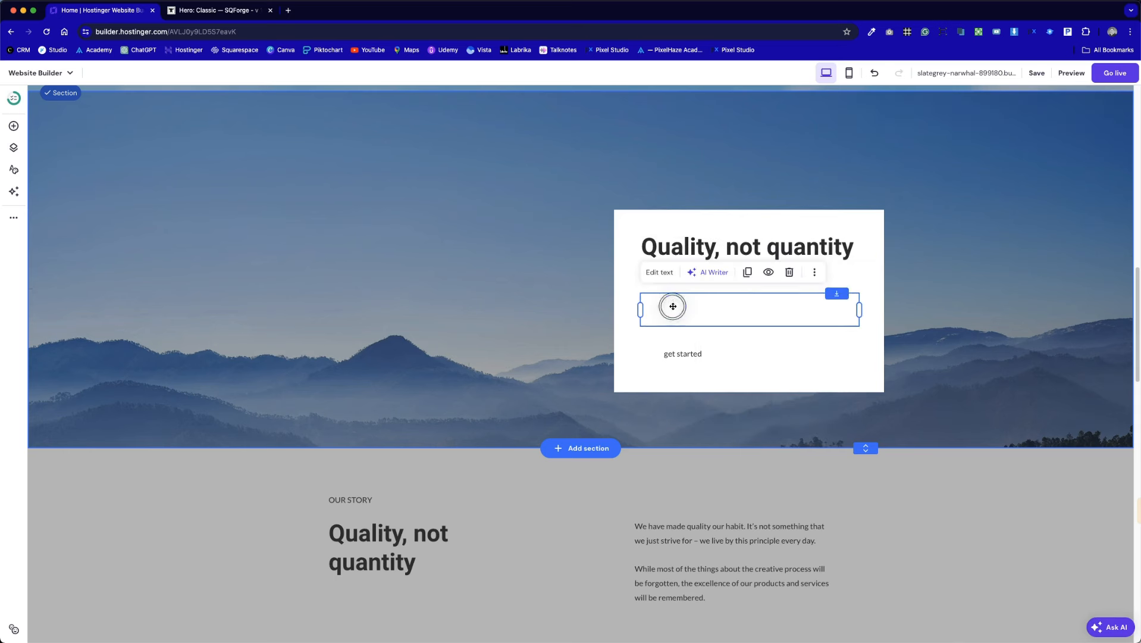
left_click(665, 271)
left_click(654, 271)
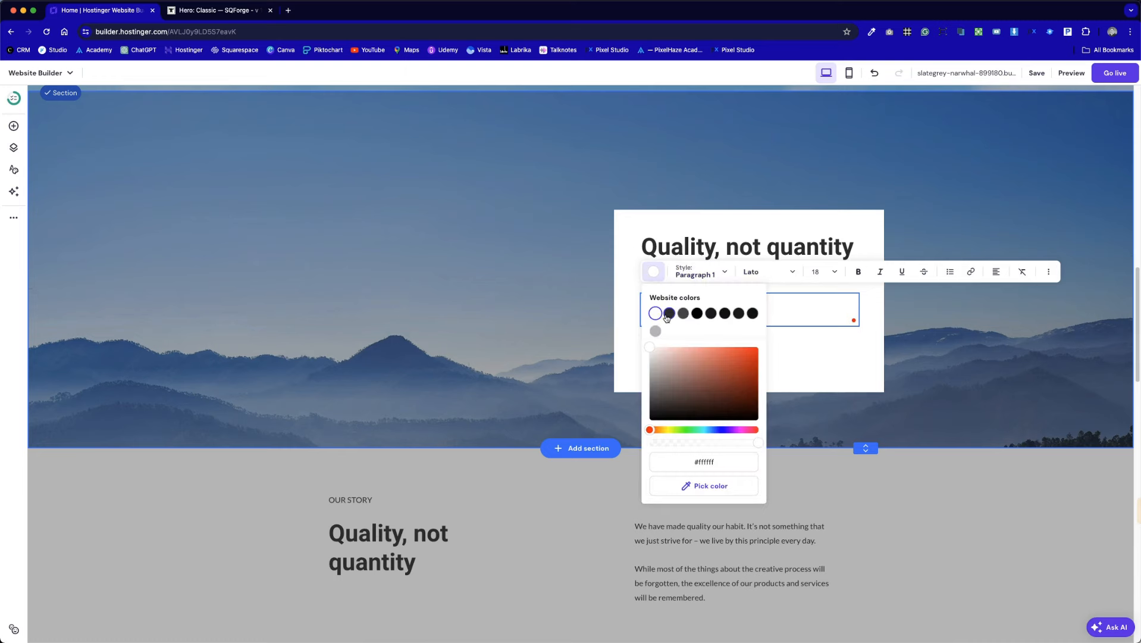
- Set the normal-state fill color of the "get started" button to the gray website color #bdbdbd
left_click(682, 351)
left_click(682, 352)
left_click(731, 318)
left_click(790, 376)
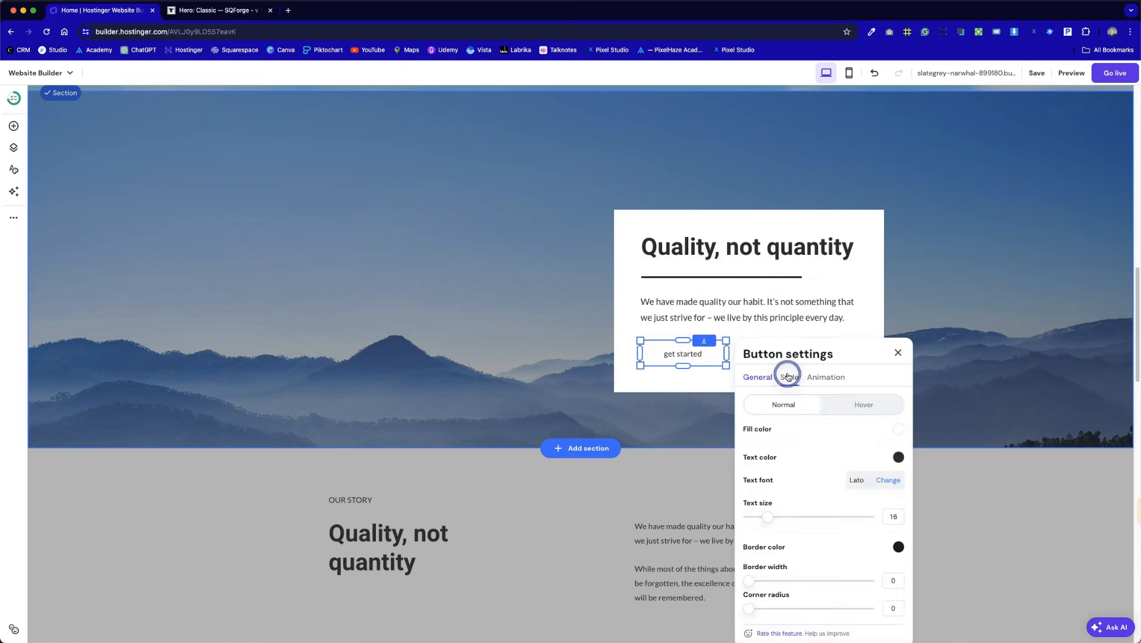
left_click(898, 429)
left_click(921, 458)
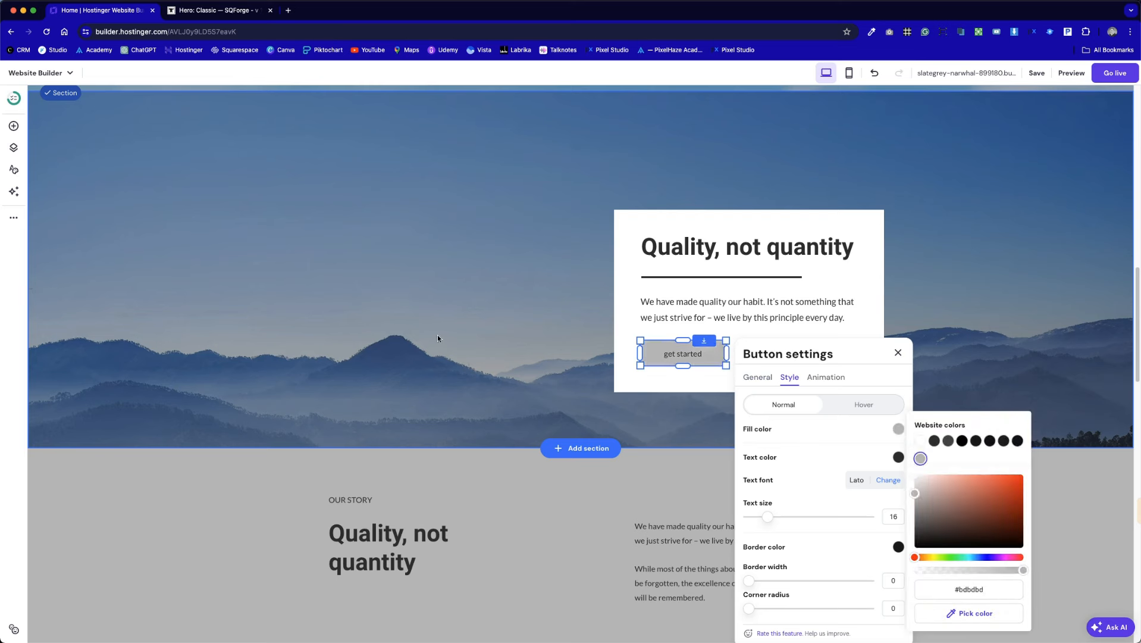
left_click(438, 334)
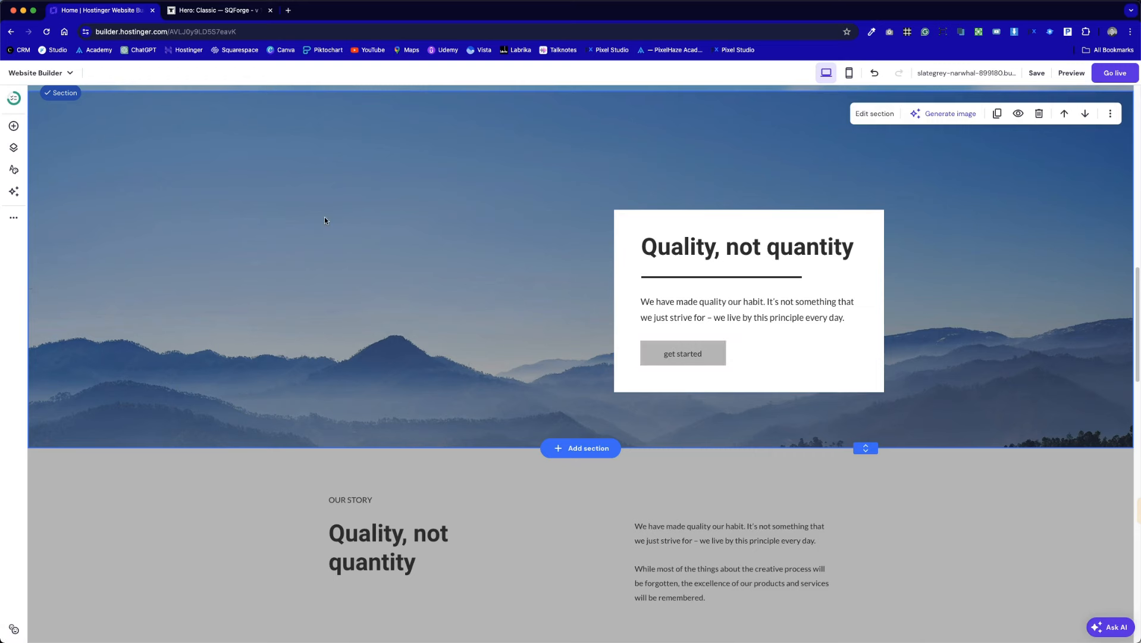
- Move the white box with its contents lower in the mountain section and stretch the box down to the section's bottom edge
scroll(384, 234, "up", 2)
scroll(385, 234, "down", 1)
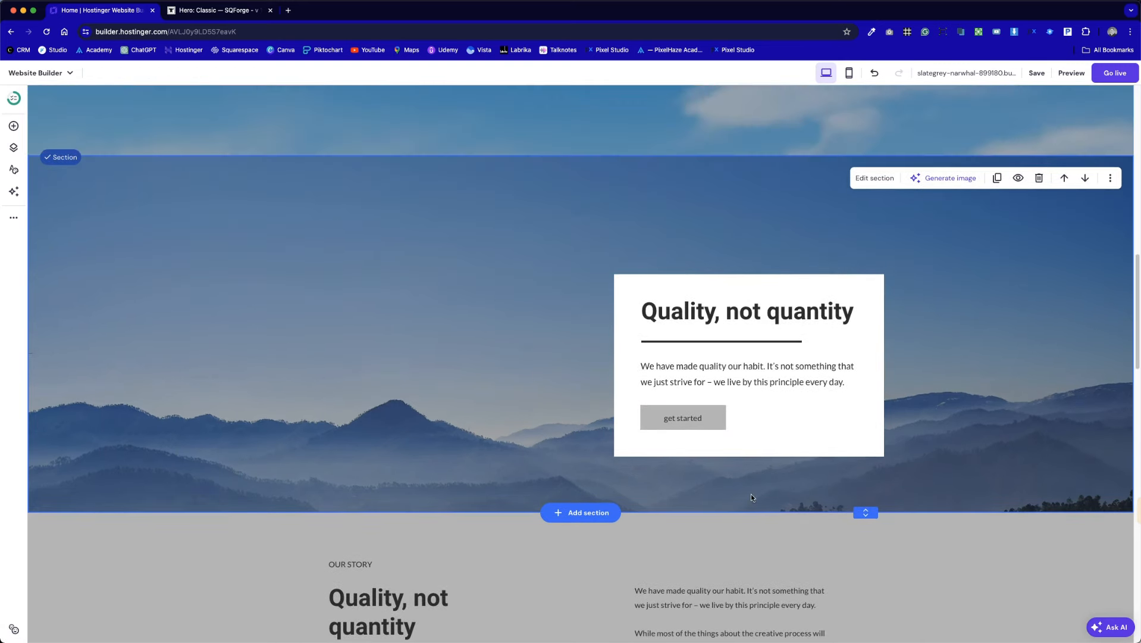
mouse_move(693, 313)
left_mouse_down()
mouse_move(700, 373)
mouse_move(699, 334)
left_mouse_up()
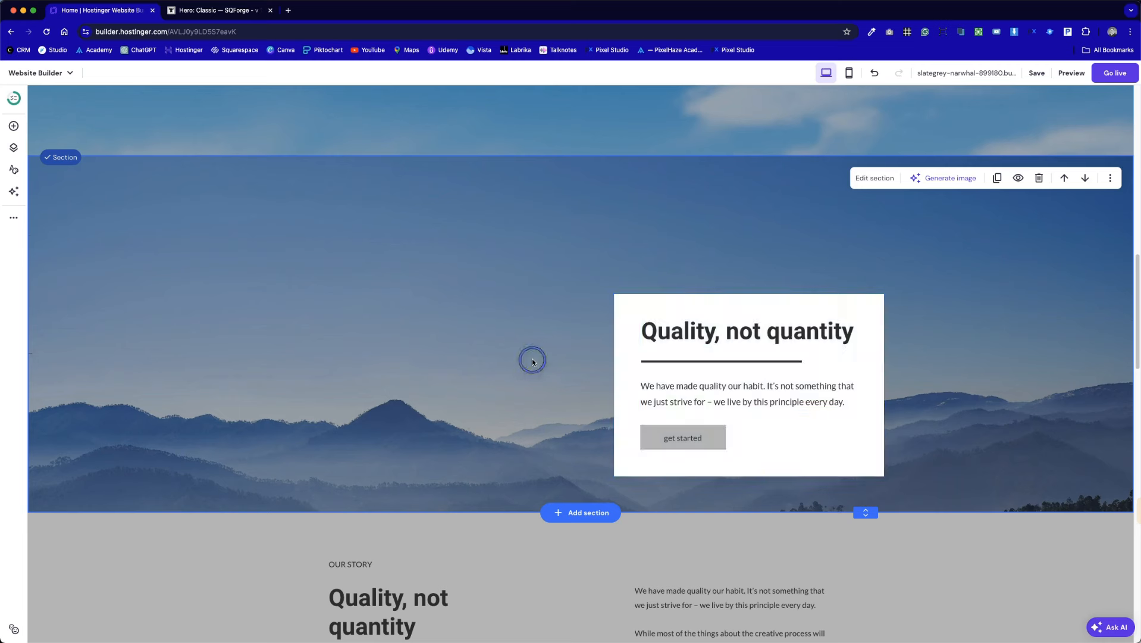
left_click(790, 453)
left_click_drag(749, 475, 750, 511)
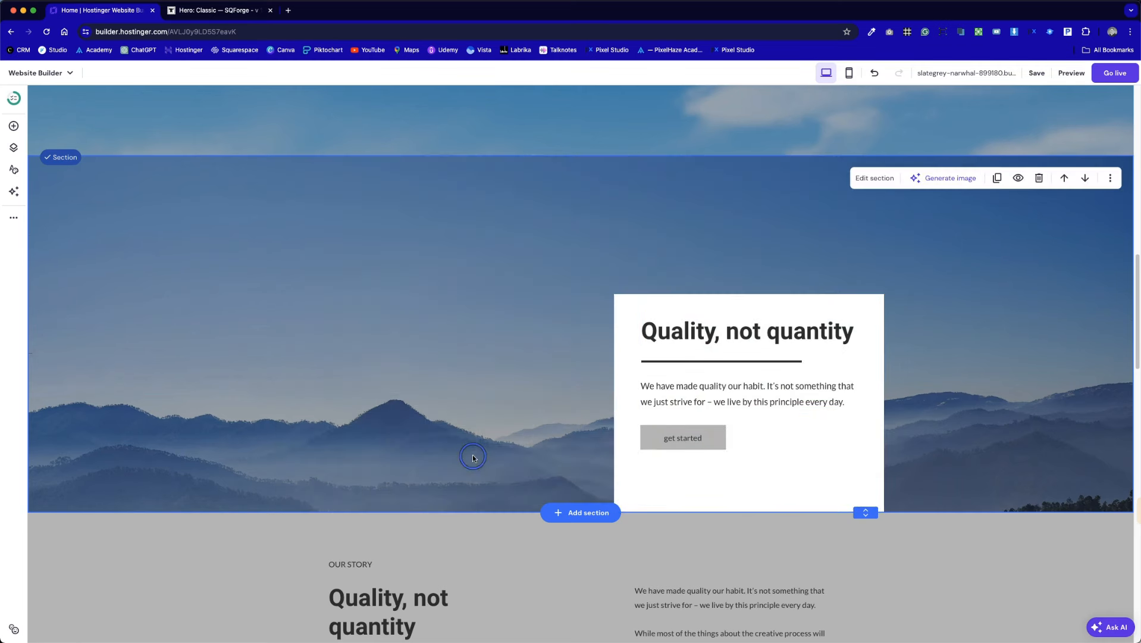
- Shift the white box together with its heading, line, paragraph and button slightly further down in the mountain section
left_click(683, 437)
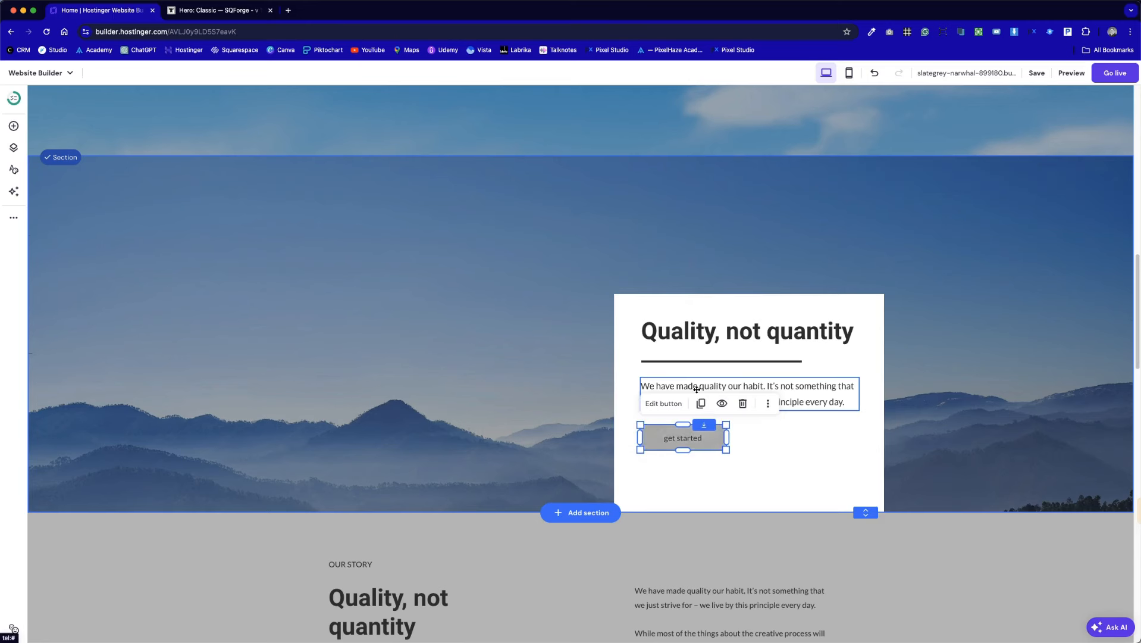
left_click(696, 385)
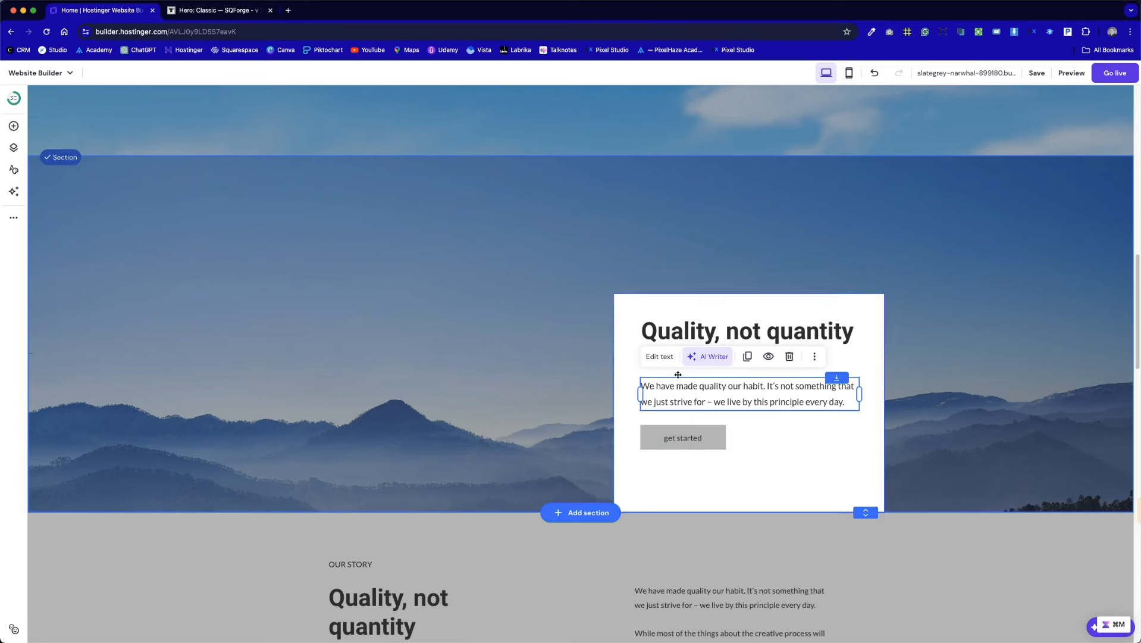
left_click(562, 318)
left_click_drag(562, 318, 649, 487)
mouse_move(679, 362)
left_mouse_down()
mouse_move(678, 352)
mouse_move(675, 372)
left_mouse_up()
left_click(586, 390)
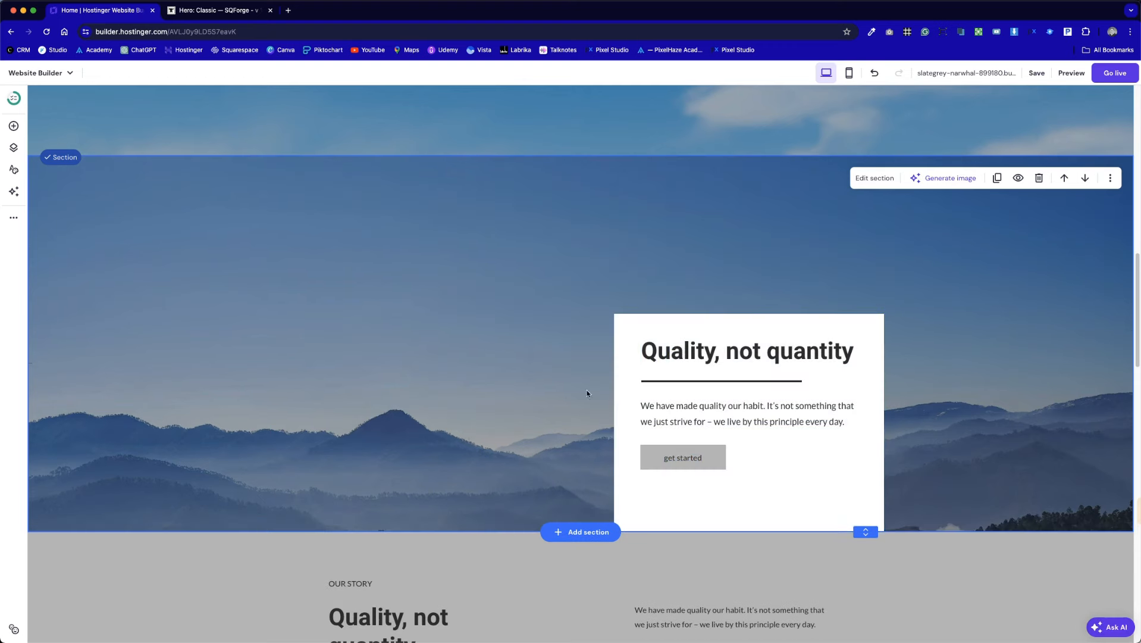
- Shorten the white box below the button and move it with its contents down flush with the section's bottom edge
left_click(729, 526)
left_click_drag(744, 530, 746, 504)
left_click_drag(549, 295, 769, 494)
left_click_drag(756, 450, 762, 474)
left_click(520, 441)
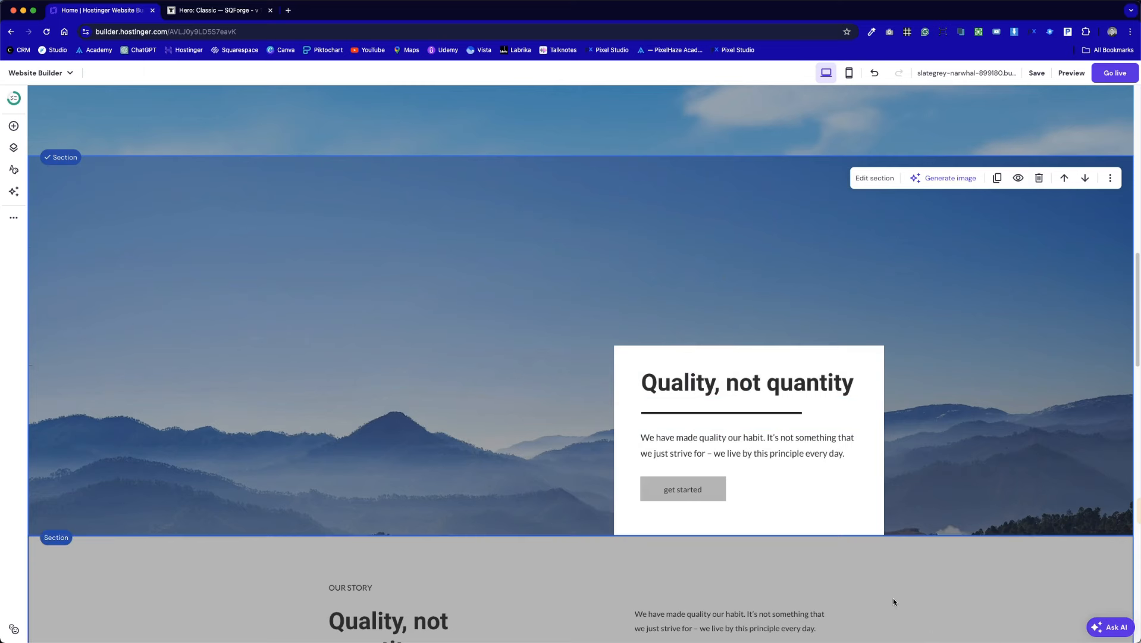
- Check the repositioned box against the neighbouring sections and save the site
scroll(890, 550, "down", 2)
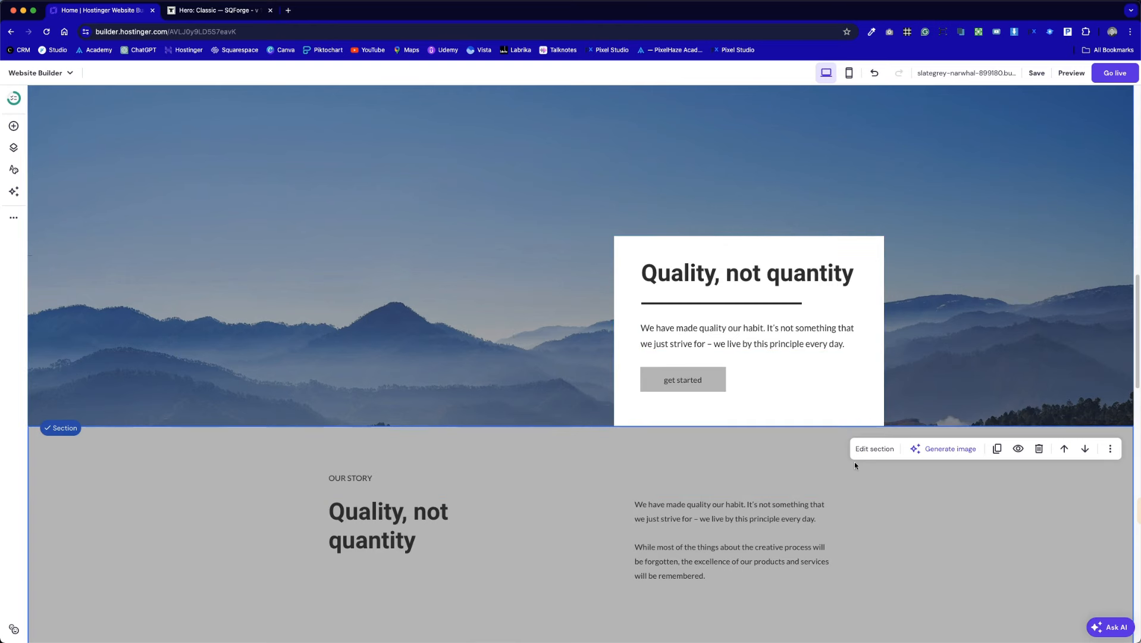
scroll(600, 414, "up", 4)
scroll(599, 413, "down", 2)
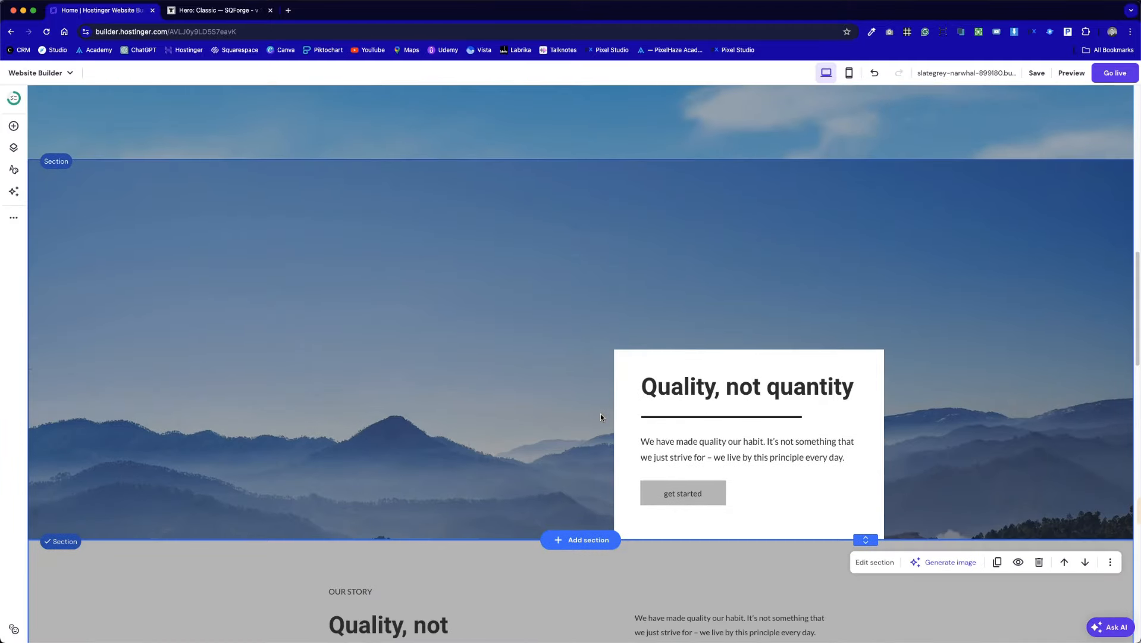
left_click(308, 290)
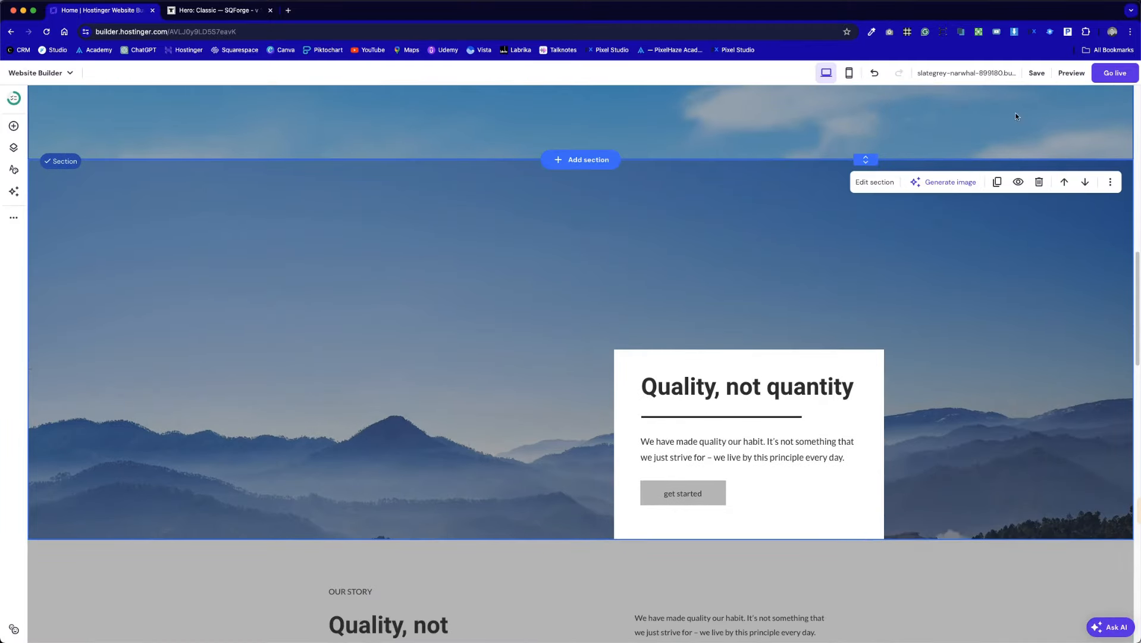
left_click(1035, 73)
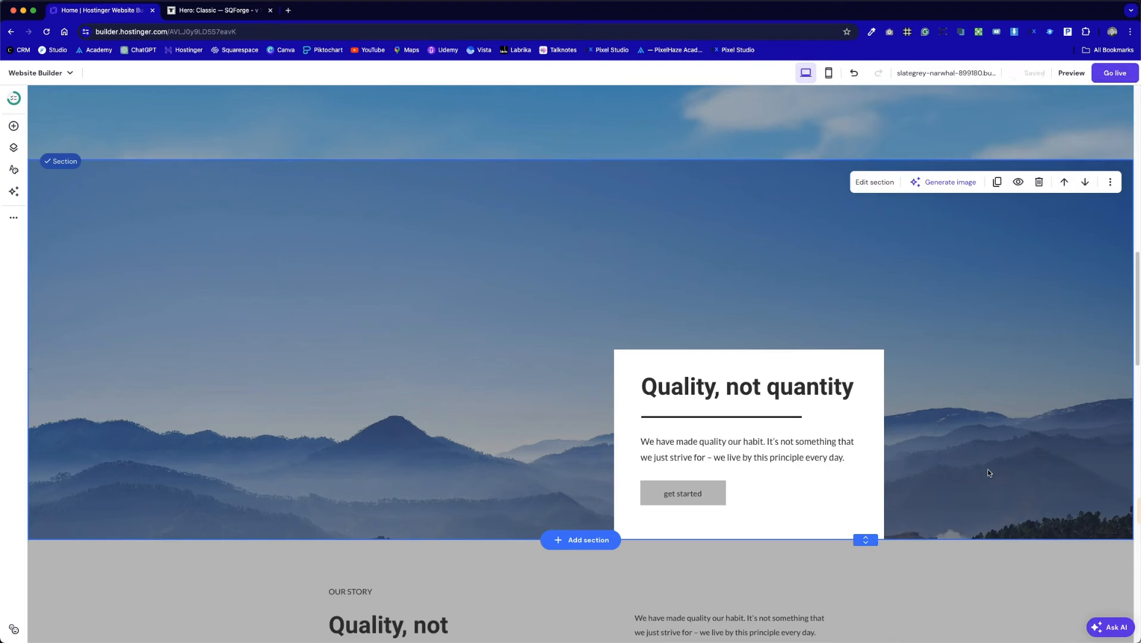
- Recolor the line under the heading in the white box with the gray website color and save the site
left_click(735, 416)
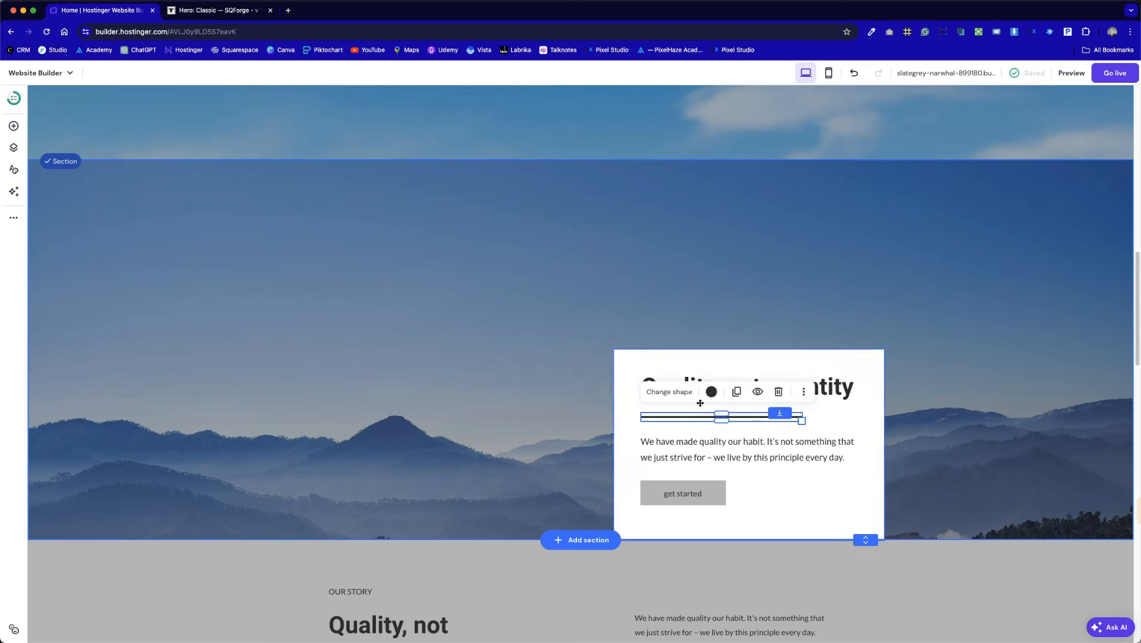
left_click(710, 392)
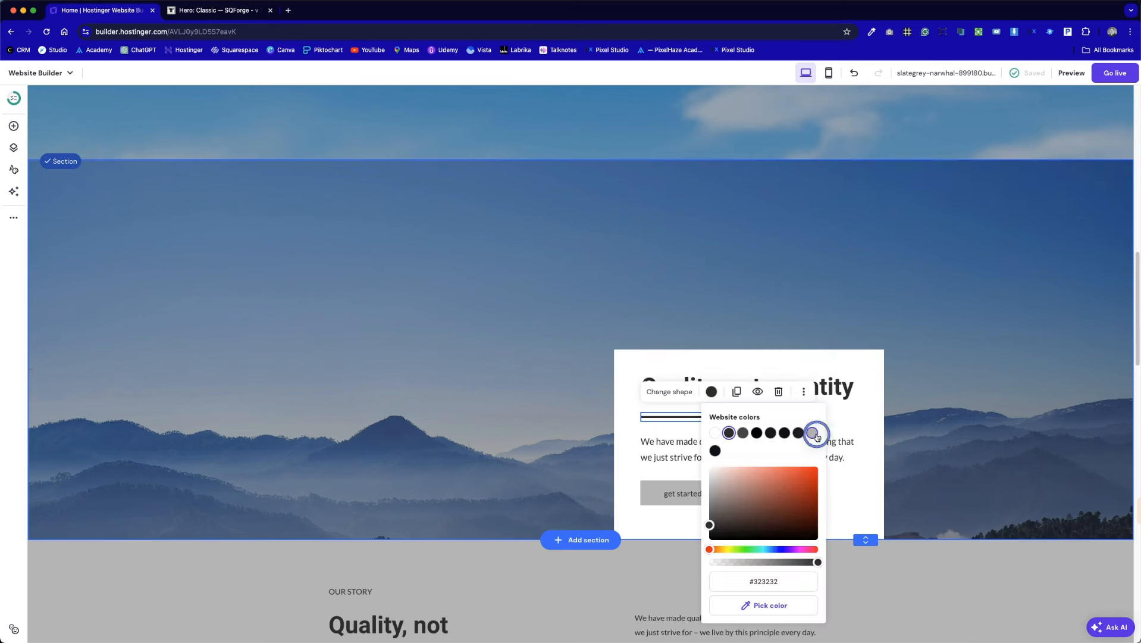
left_click(812, 432)
left_click(555, 408)
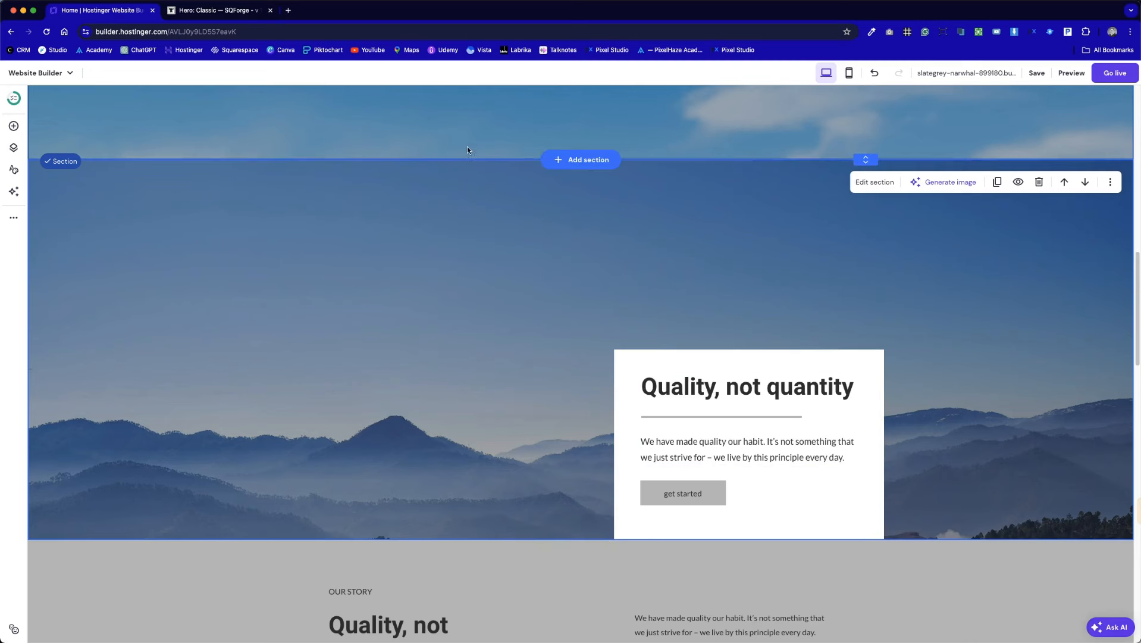
left_click(1037, 72)
left_click(455, 343)
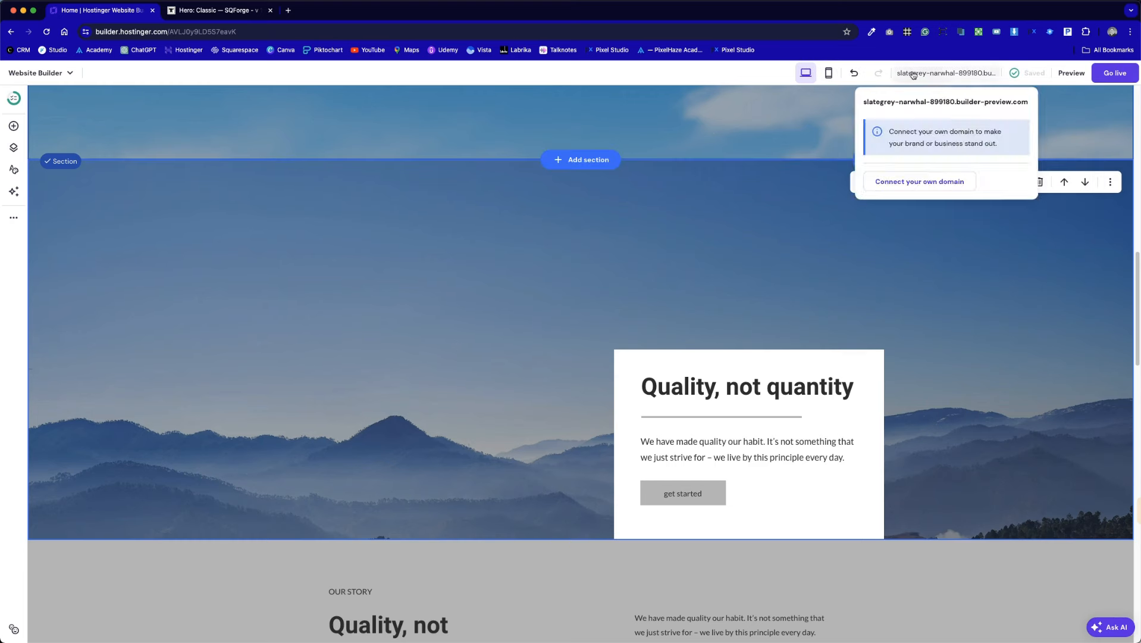
- Switch to the mobile layout and move the white rectangle up behind the heading and paragraph of the mountain section
left_click(828, 73)
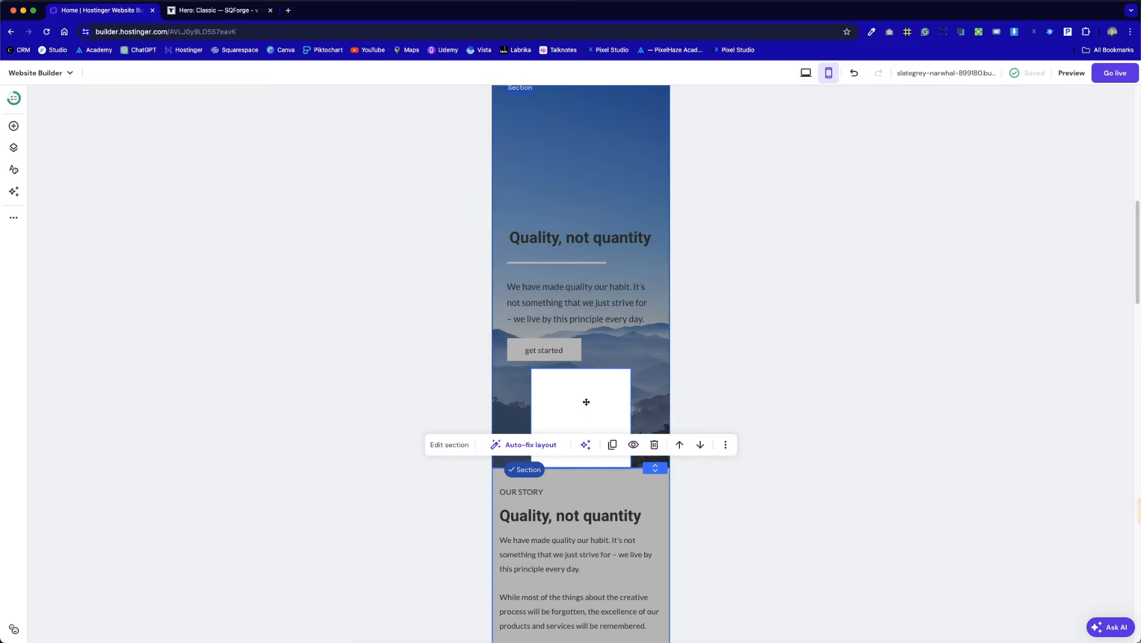
left_click_drag(594, 398, 562, 245)
left_click_drag(550, 316, 550, 314)
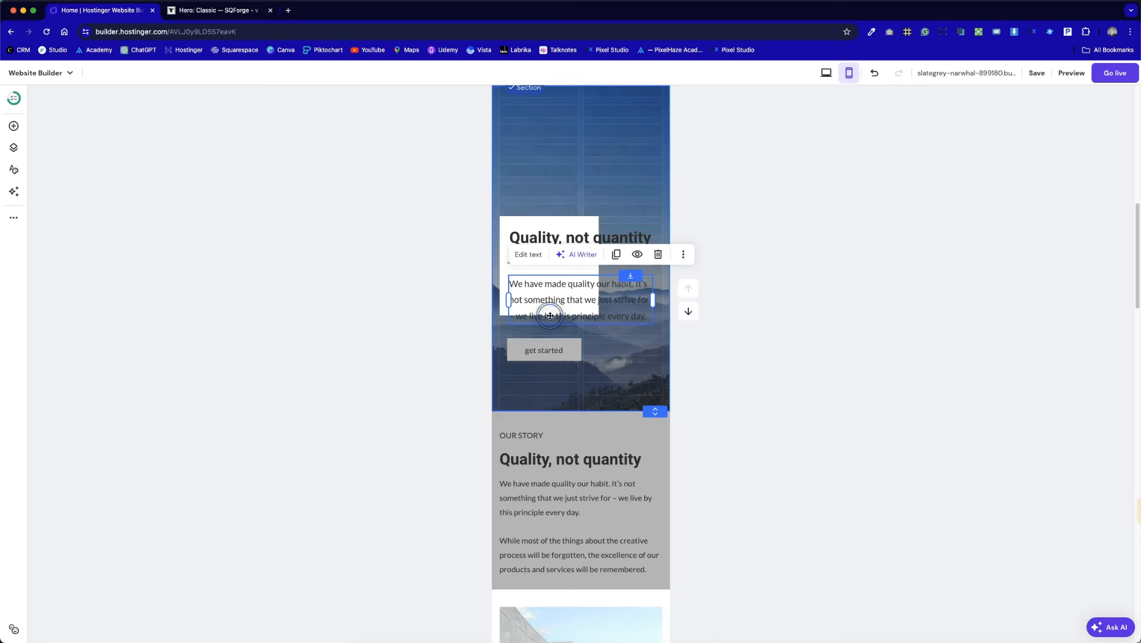
- Stretch the white rectangle vertically on mobile so it reaches from just above the heading to below the button
left_click(553, 223)
left_click_drag(497, 315, 491, 379)
left_click_drag(541, 224, 549, 125)
left_click_drag(557, 221, 557, 312)
left_click_drag(565, 179, 550, 211)
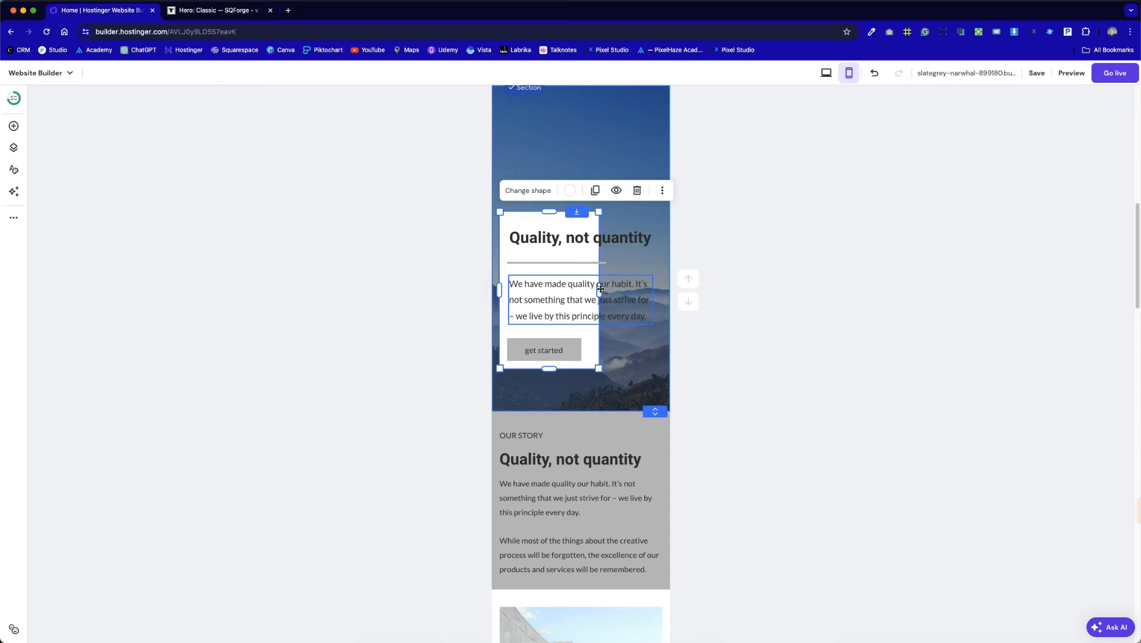
- Widen the white rectangle to enclose all the text on mobile and move it with its contents toward the section's bottom
left_click(593, 293)
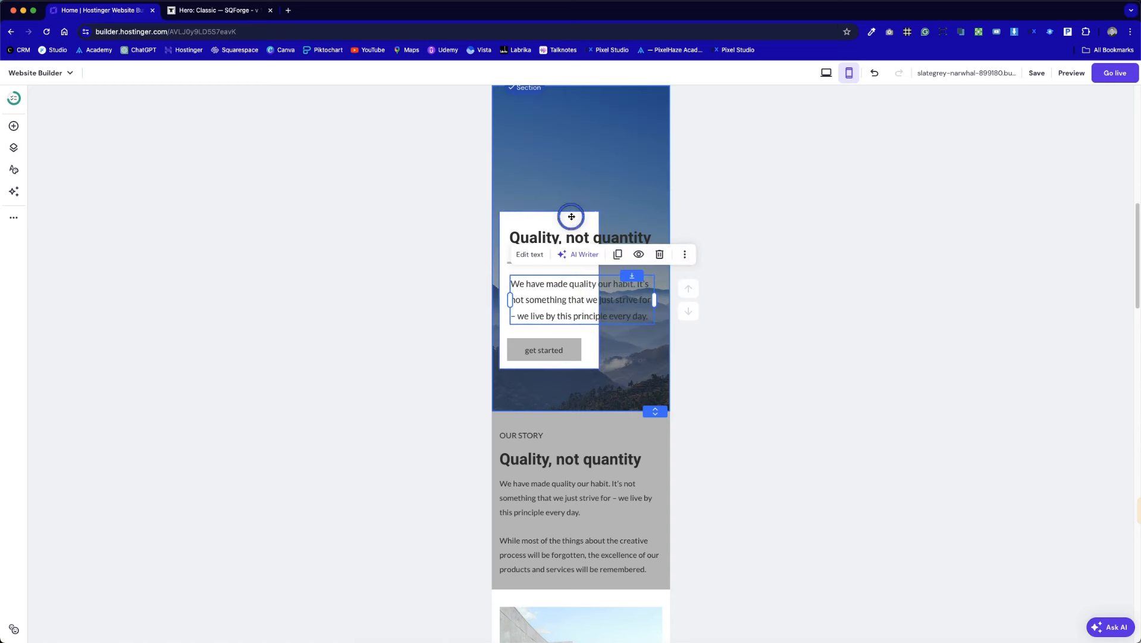
left_click(572, 216)
left_click_drag(602, 221, 697, 265)
left_click_drag(581, 368, 582, 374)
left_click(588, 401)
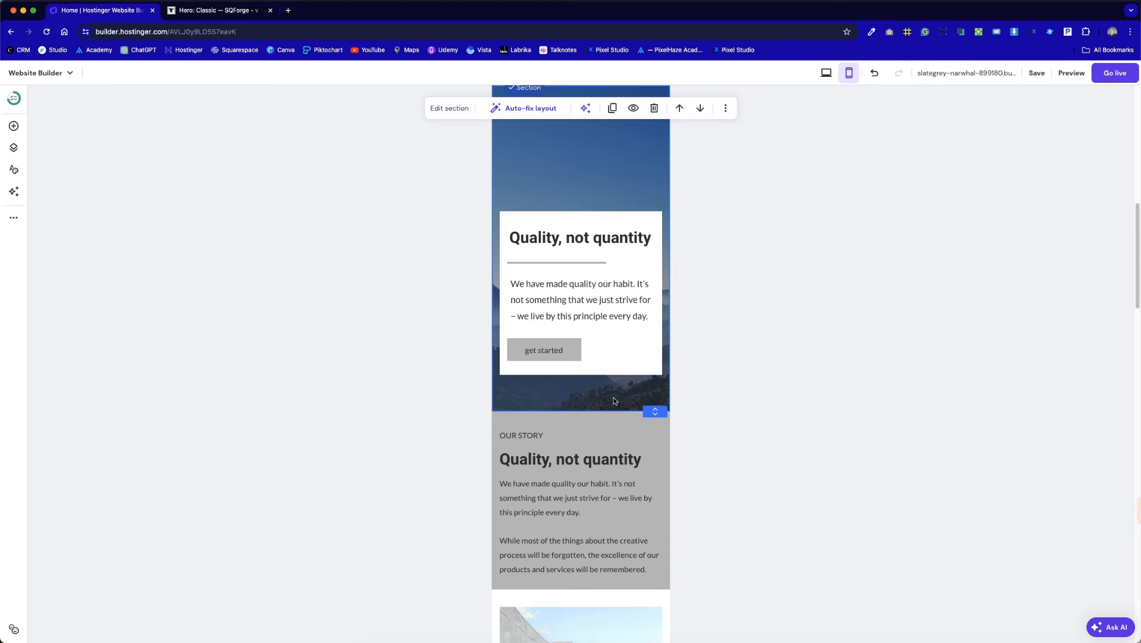
left_click_drag(572, 233, 572, 259)
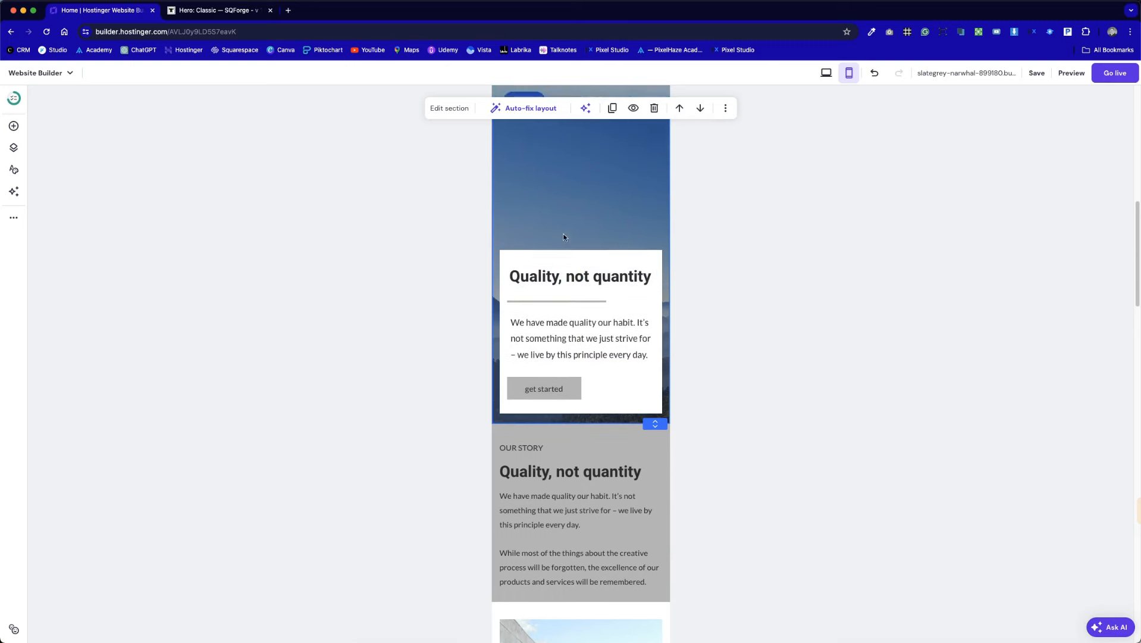
- Nudge the button, line, heading and paragraph inside the mobile white box to line up their left edges and even their spacing
scroll(562, 234, "up", 2)
left_click(532, 433)
left_click(543, 375)
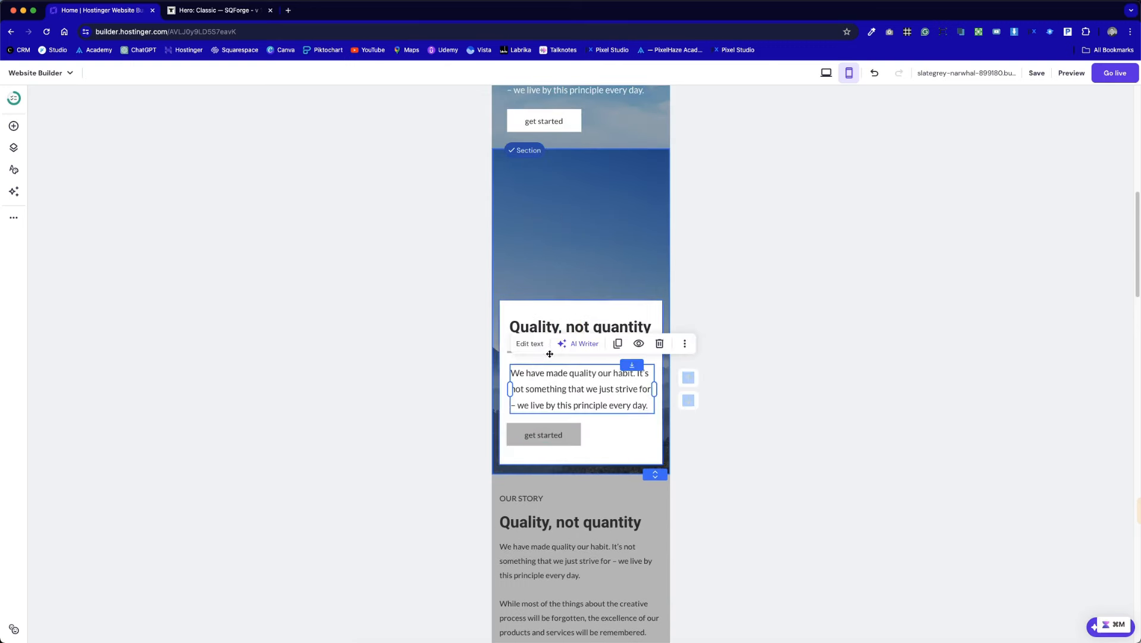
left_click(525, 280)
left_click(532, 351)
left_click_drag(531, 351, 557, 331)
left_click(538, 268)
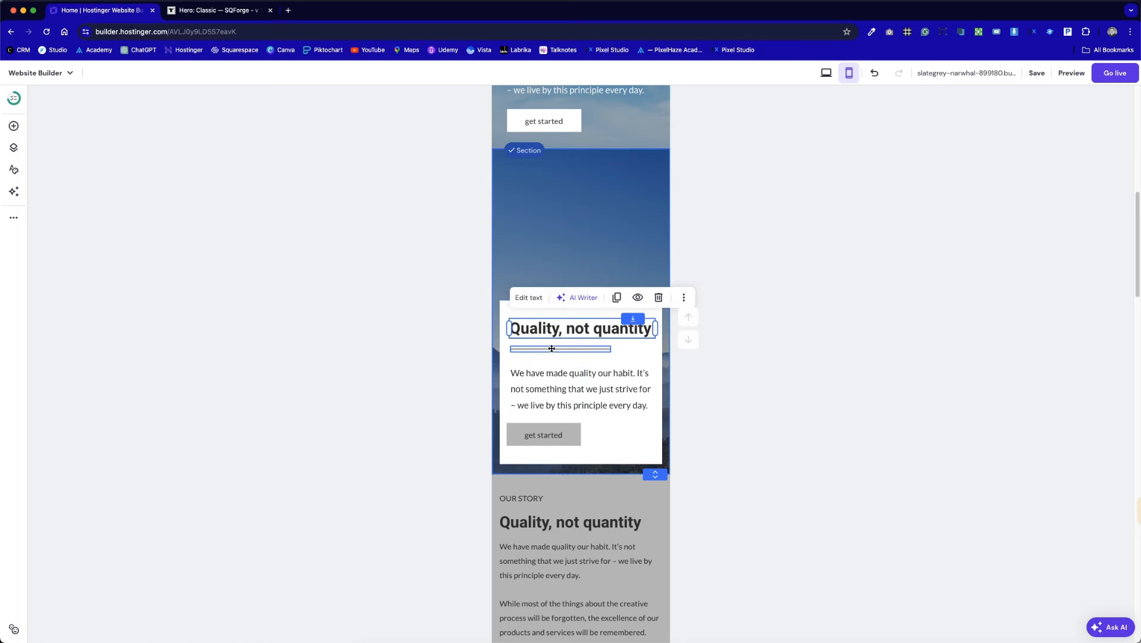
left_click(547, 349)
left_click_drag(540, 375, 539, 384)
left_click(552, 218)
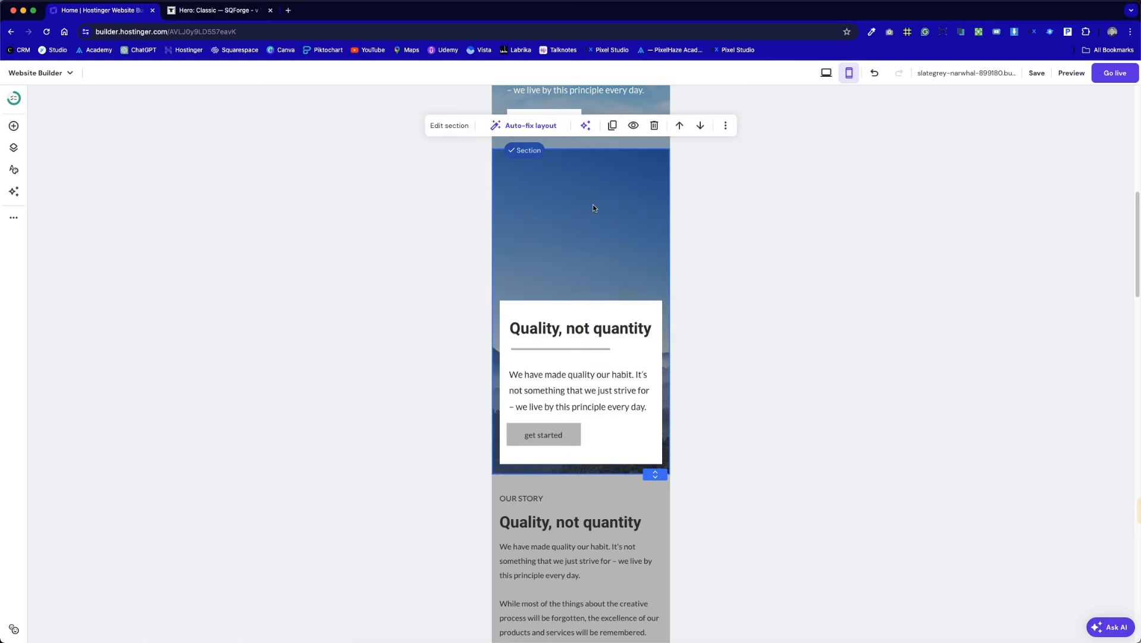
- Move the white box with its contents to the top of the mobile mountain section and make the section taller
left_click_drag(540, 243, 613, 274)
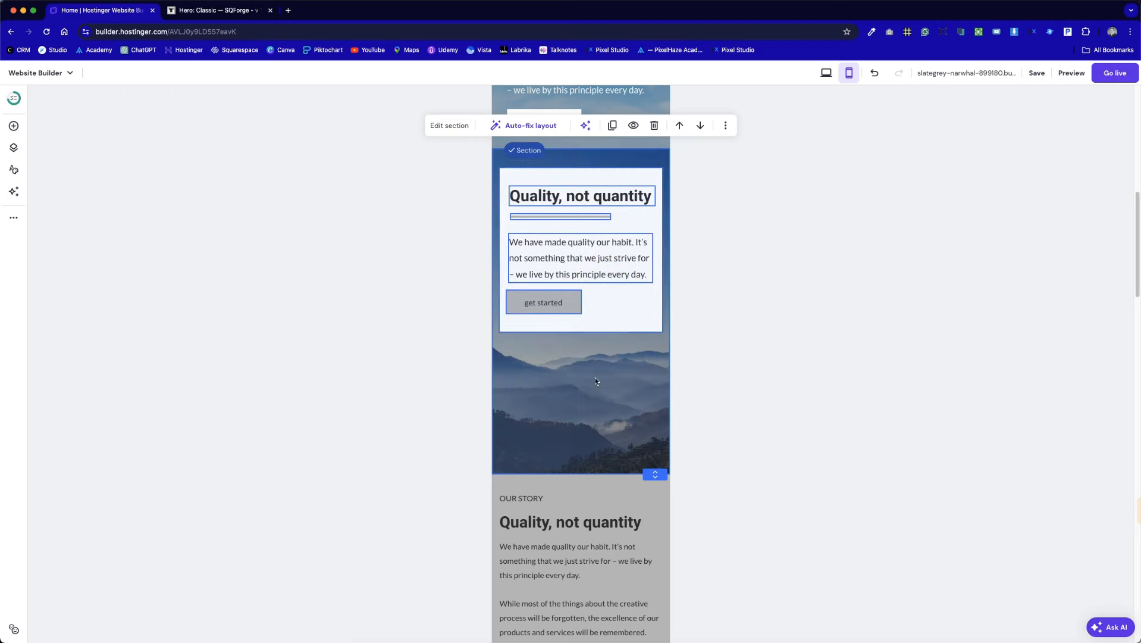
scroll(598, 392, "up", 2)
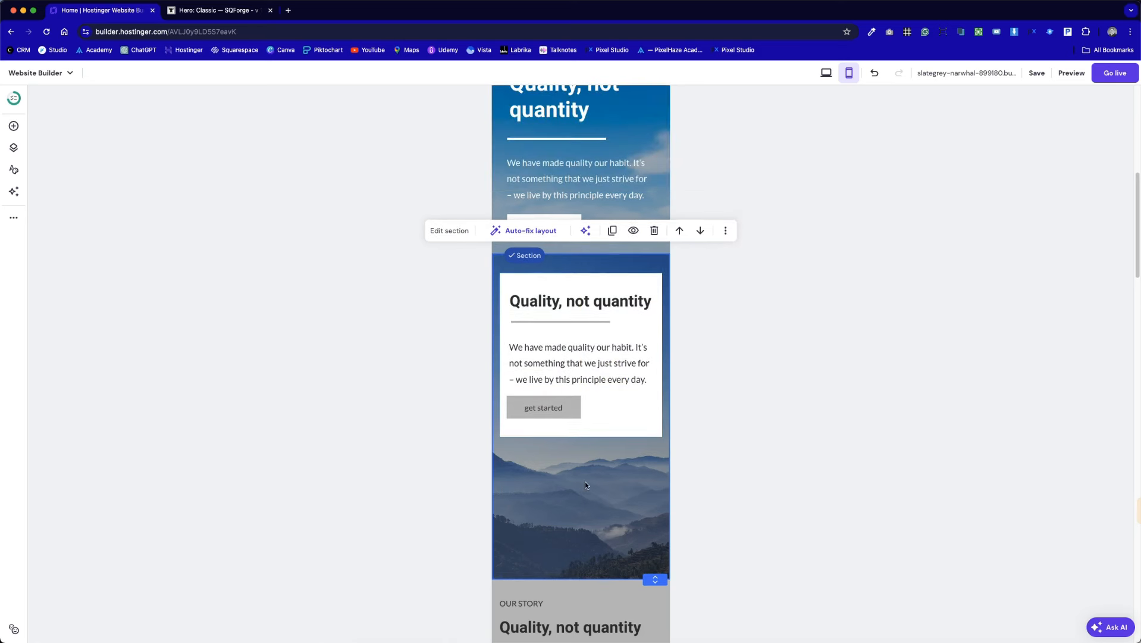
left_click_drag(655, 579, 649, 620)
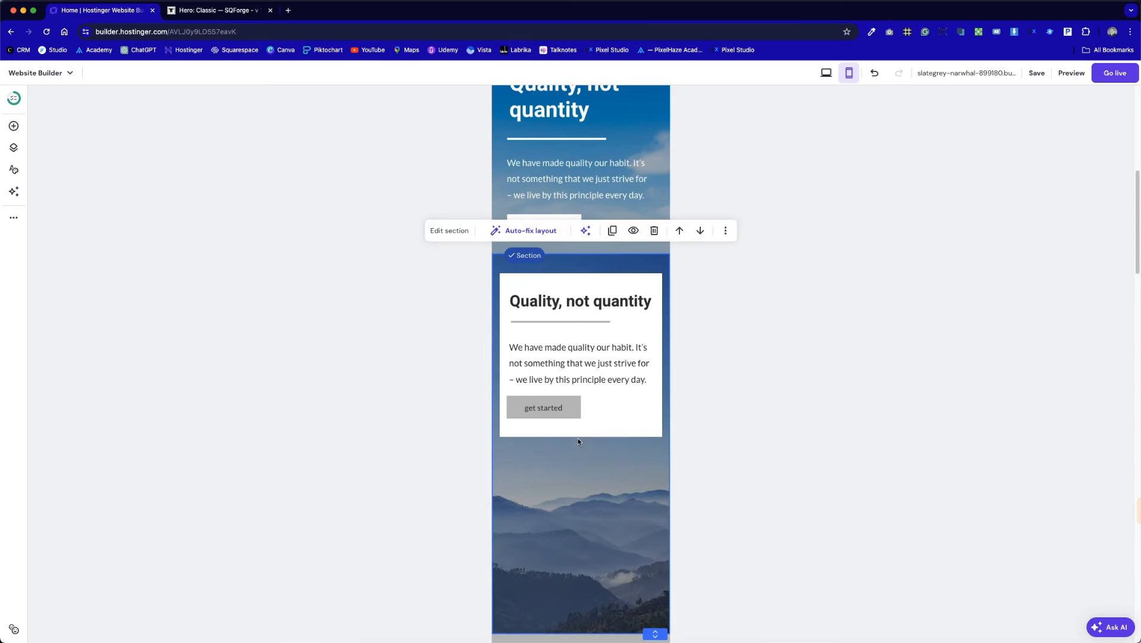
- Hide the paragraph in the white box on mobile while keeping its desktop visibility on
left_click(581, 350)
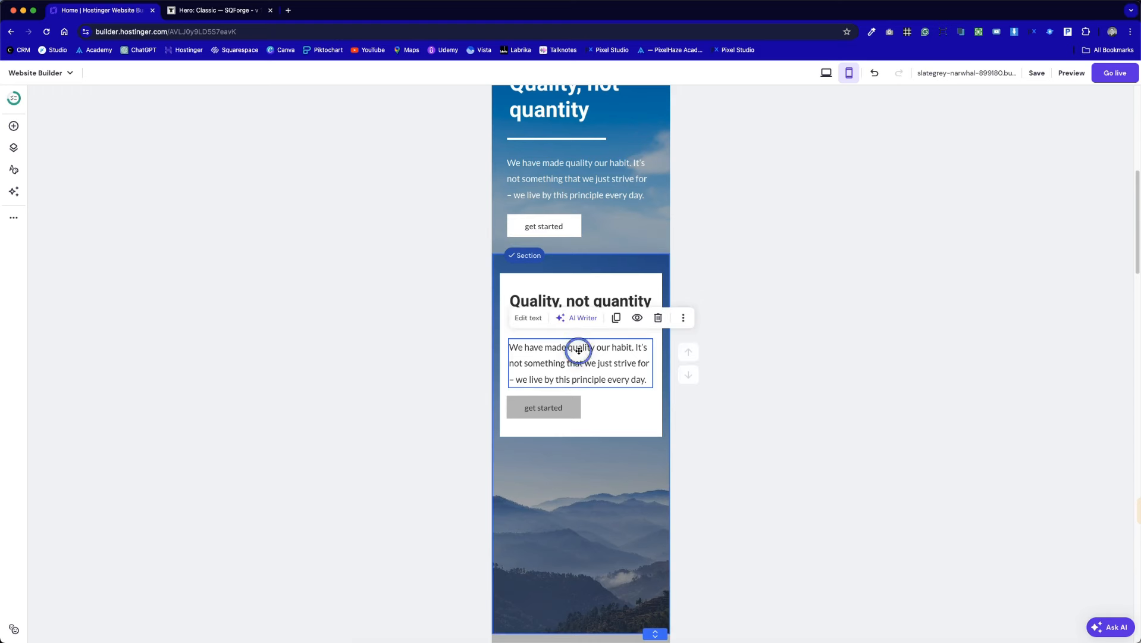
left_click(637, 317)
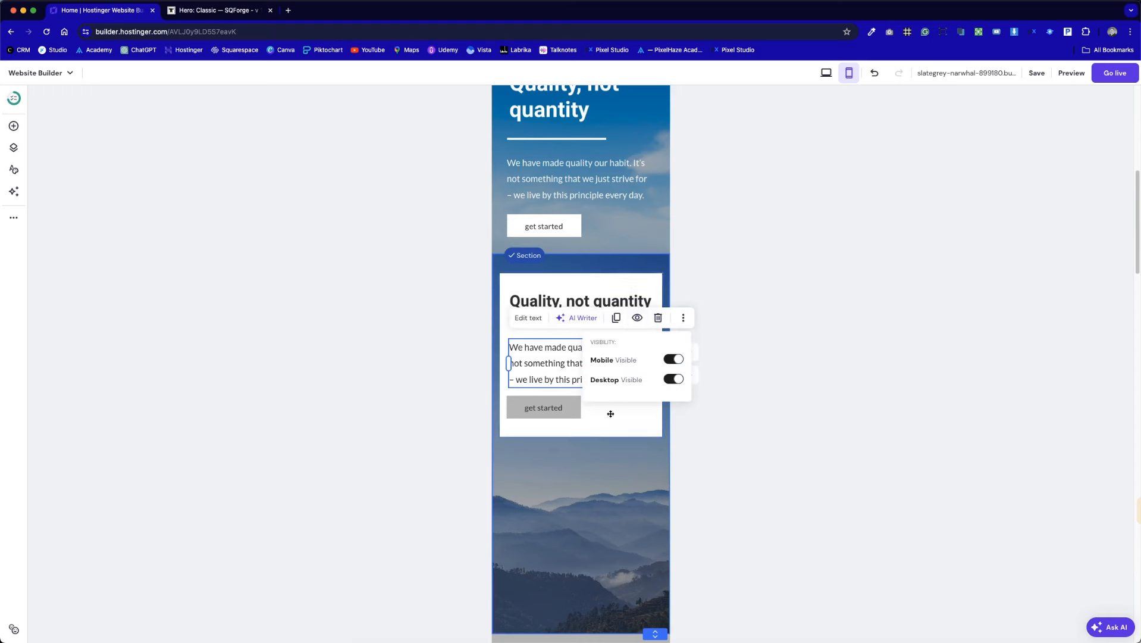
left_click(673, 358)
left_click(603, 426)
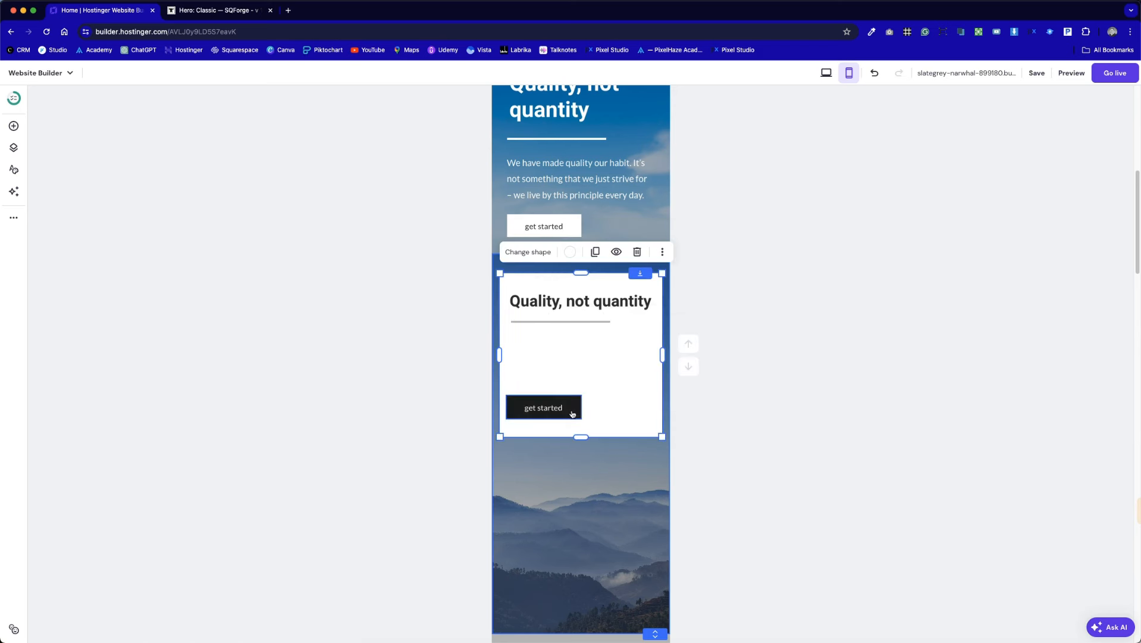
- Move the white box with its heading, line and button down to the bottom of the mobile mountain section
left_click(530, 481)
left_click_drag(559, 288, 568, 479)
scroll(568, 424, "down", 1)
scroll(569, 424, "down", 1)
- Bring the heading and line down just above the button and lower the white box's top edge to close the gap
left_click(573, 407)
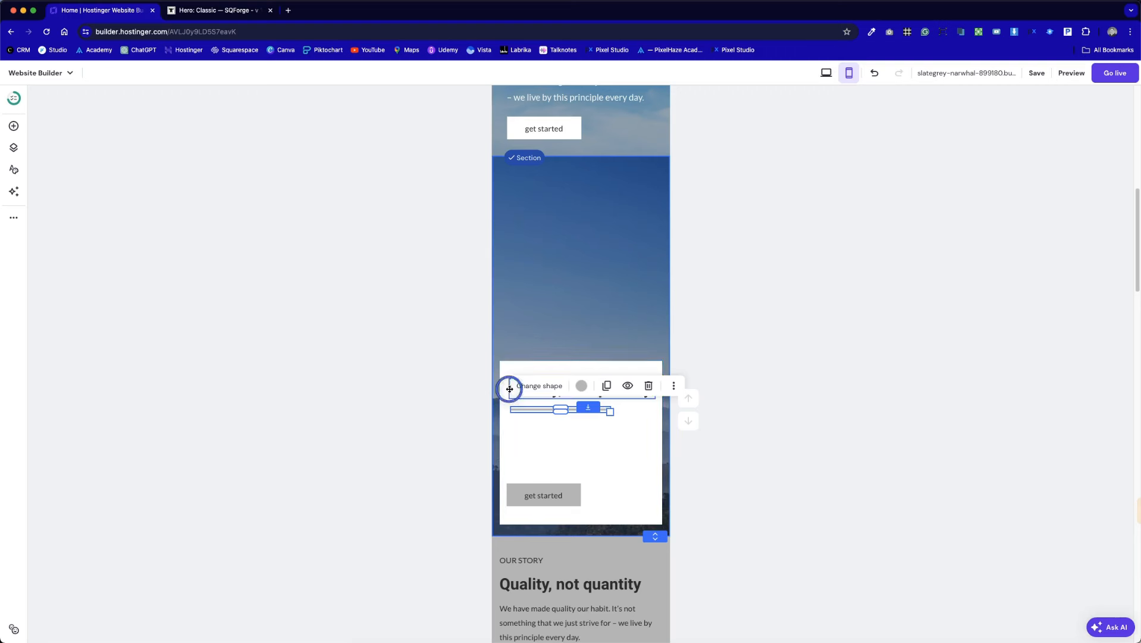
left_click_drag(509, 387, 538, 445)
left_click(541, 373)
left_click_drag(579, 363, 578, 422)
left_click(578, 340)
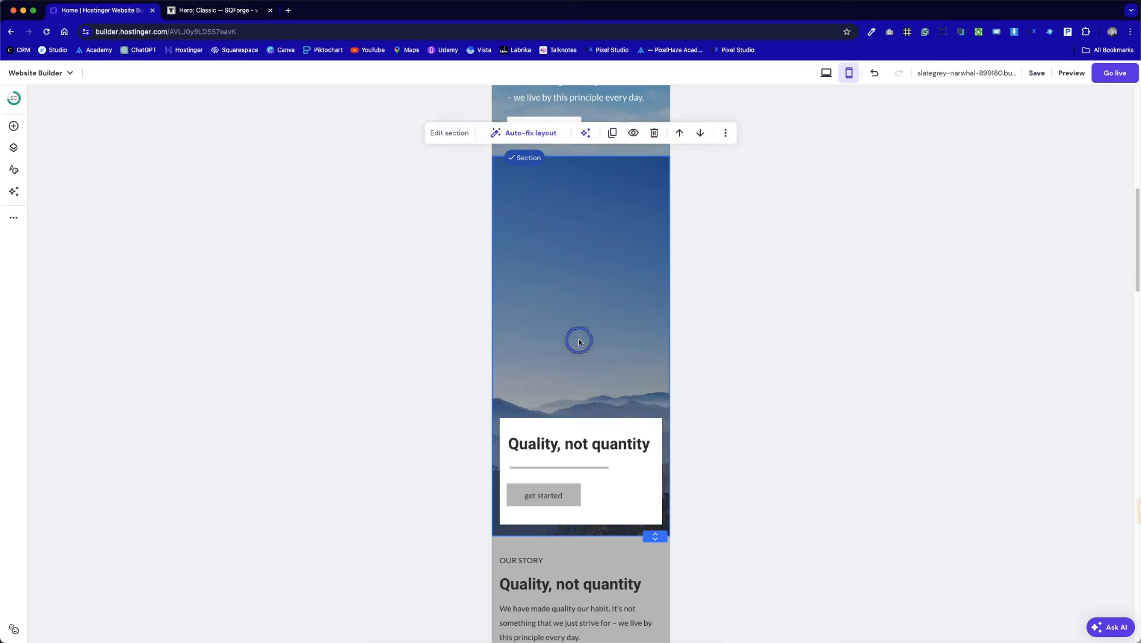
- Move the compact white box with its contents to the upper half of the mobile mountain section and reduce the section's height
scroll(667, 339, "up", 1)
left_click(611, 569)
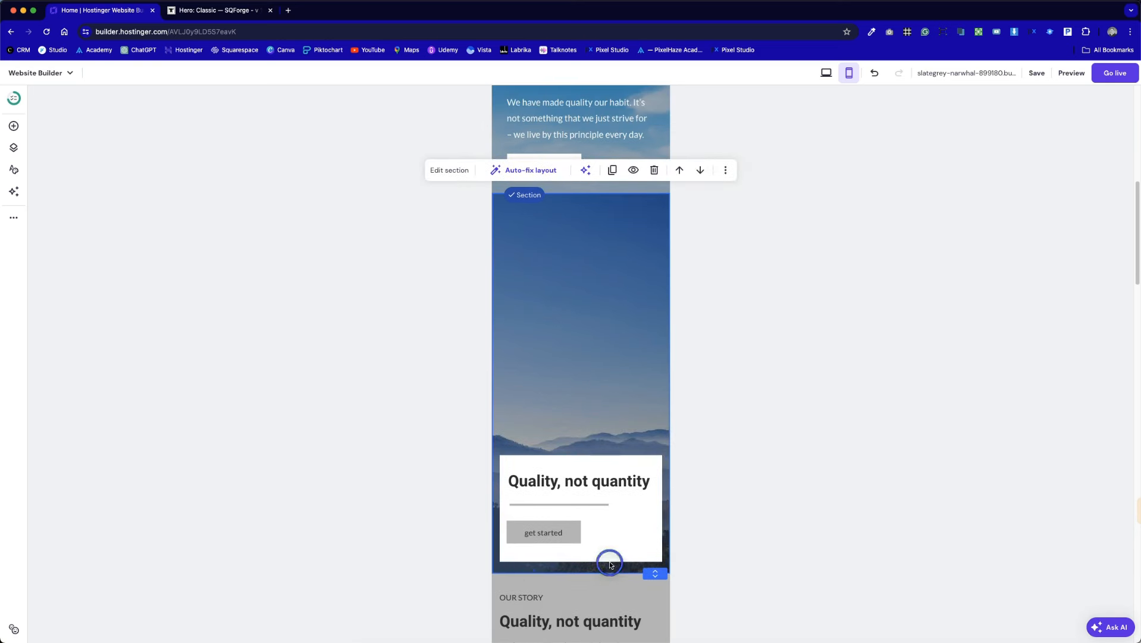
left_click_drag(527, 393, 611, 345)
left_click_drag(648, 567, 657, 497)
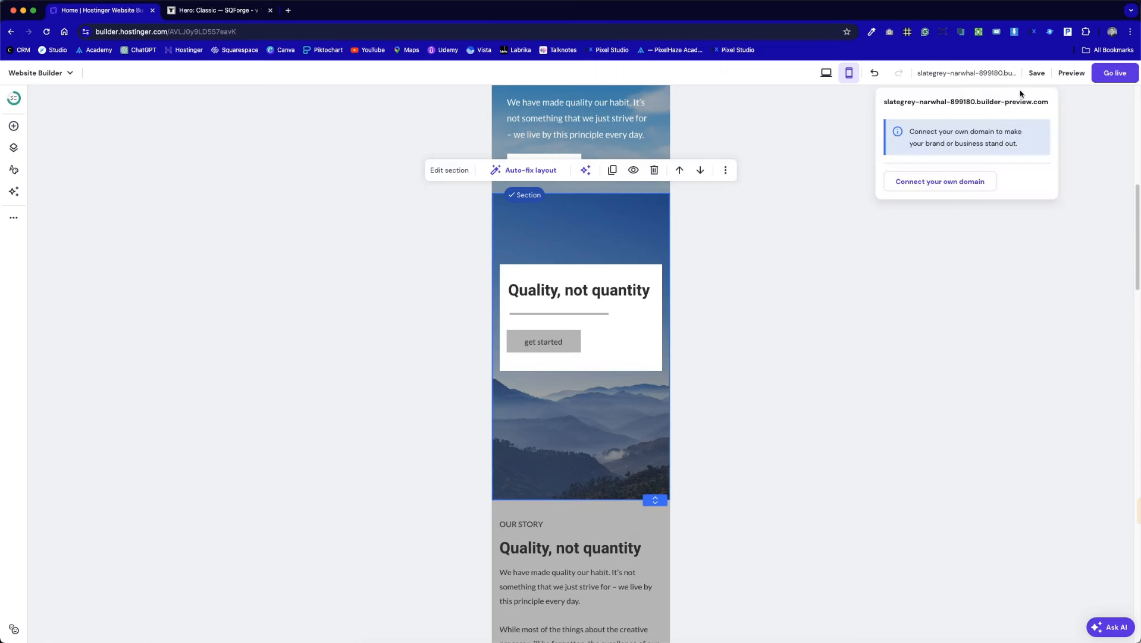
- Save the mobile layout changes and switch back to the desktop layout
left_click(1037, 73)
left_click(806, 74)
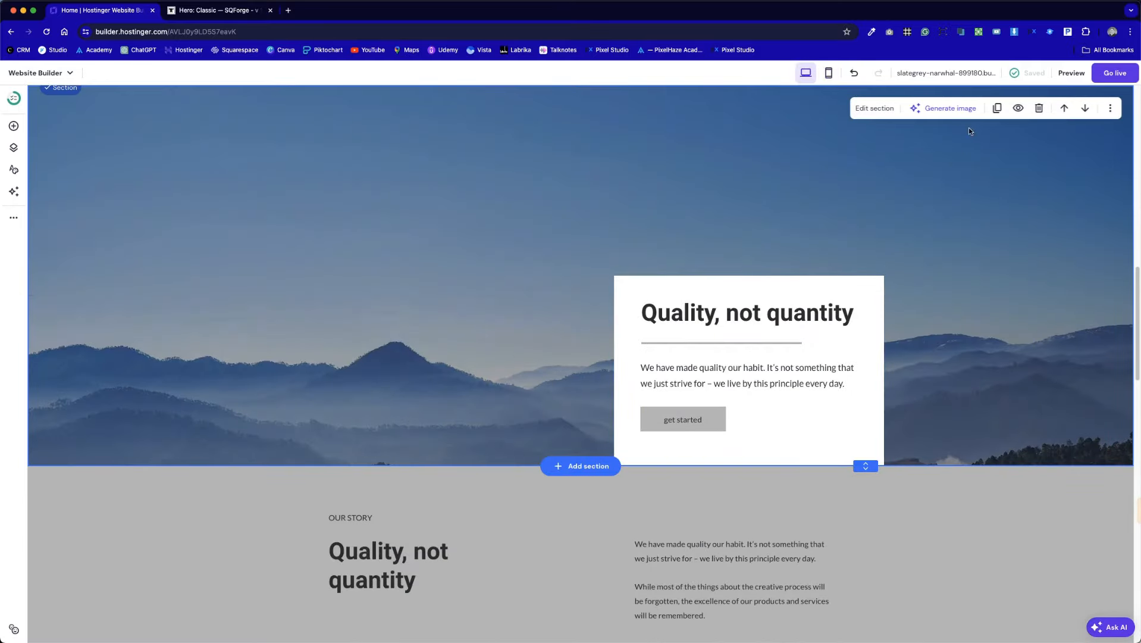
- Check the mountain section in the mobile layout and return to the desktop layout
left_click(829, 74)
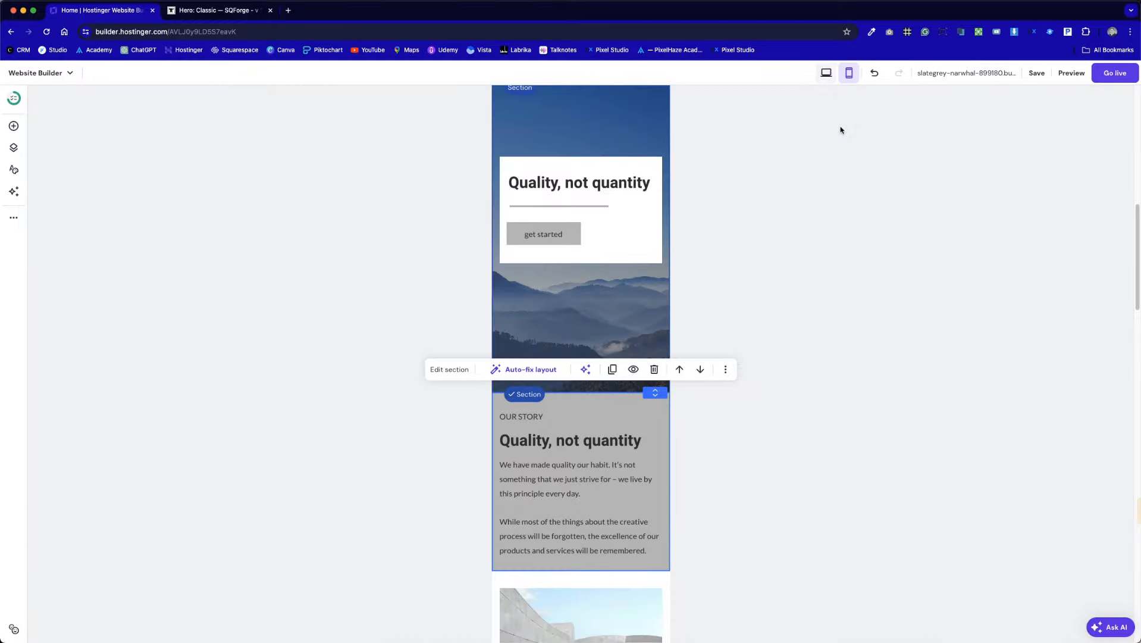
left_click(829, 73)
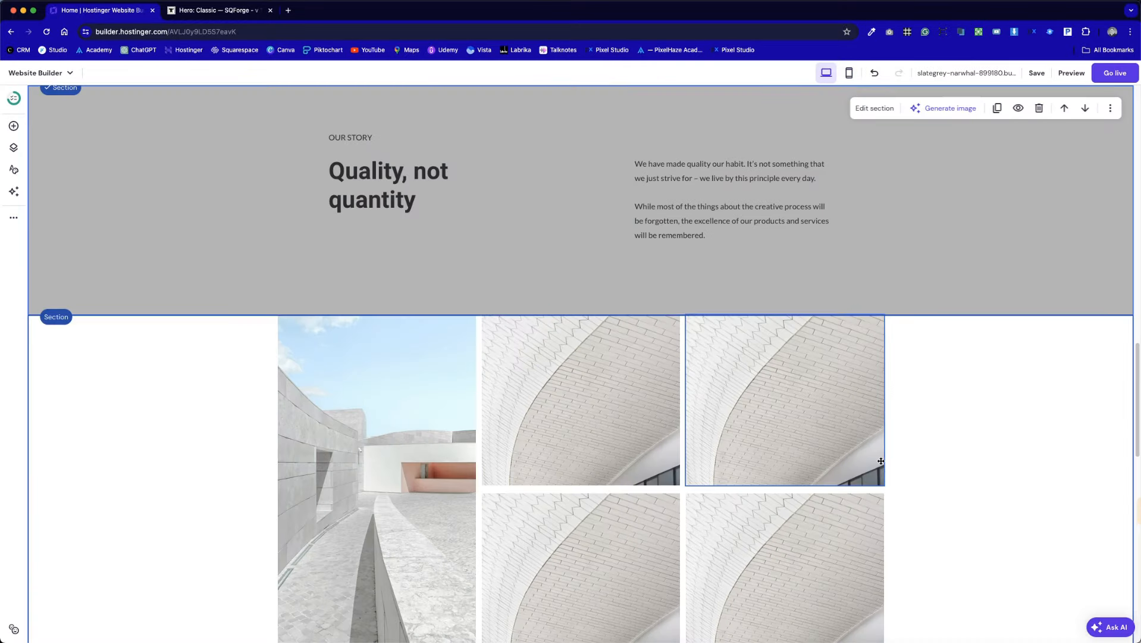
- Set the background color of the Our Story section below the mountain hero to white (#ffffff) and save the page
scroll(881, 461, "up", 8)
scroll(881, 462, "down", 4)
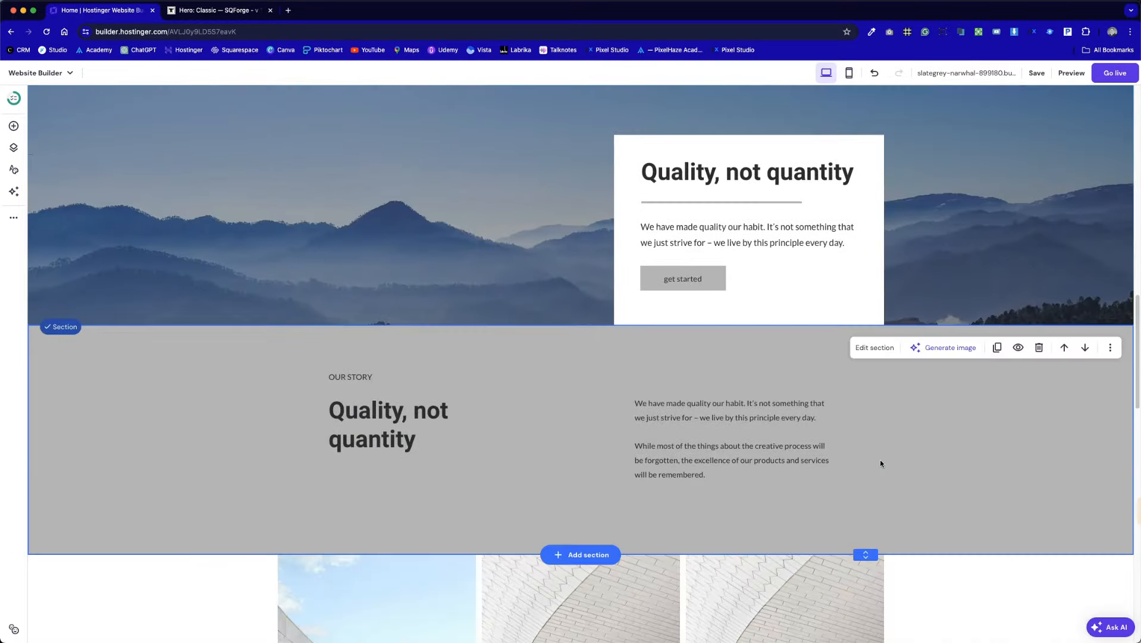
left_click(901, 350)
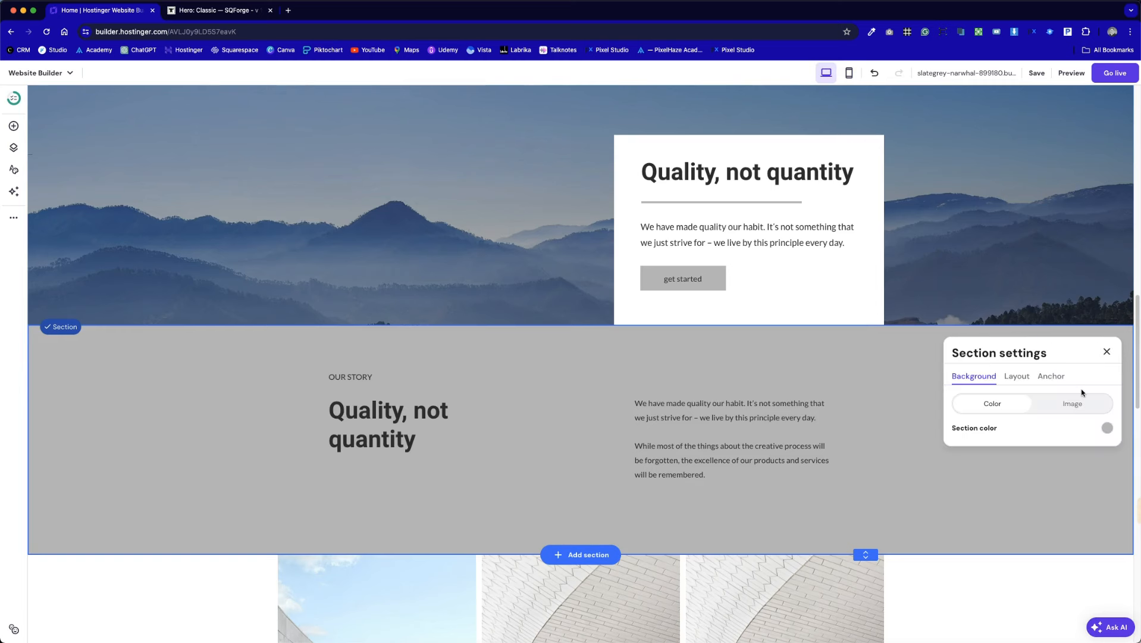
left_click(1107, 428)
left_click(838, 355)
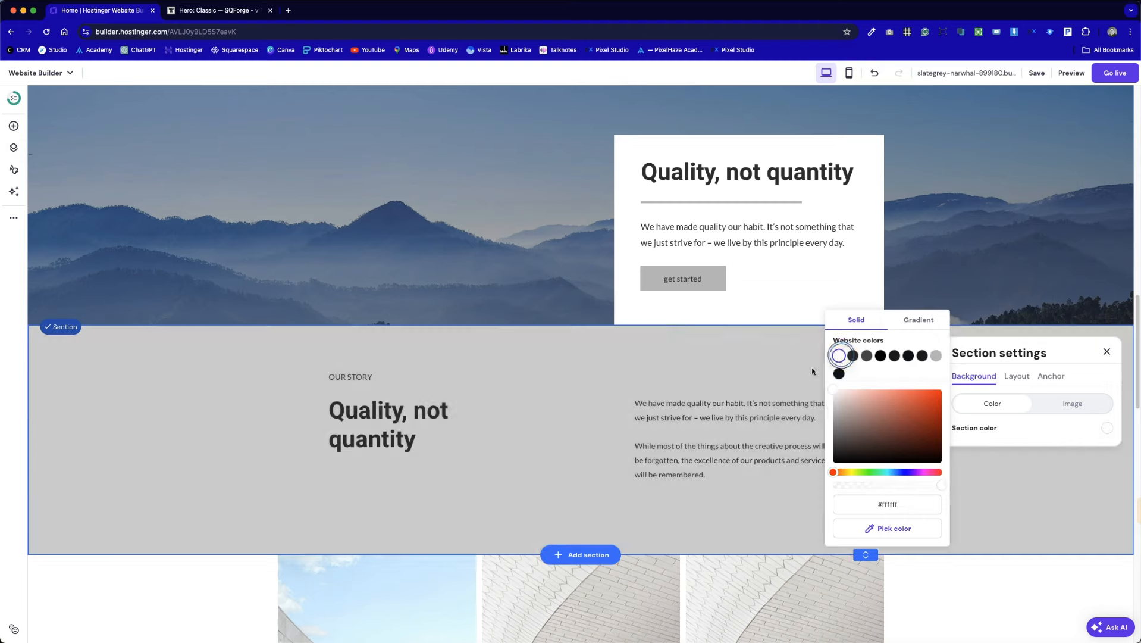
left_click(443, 411)
left_click(1031, 73)
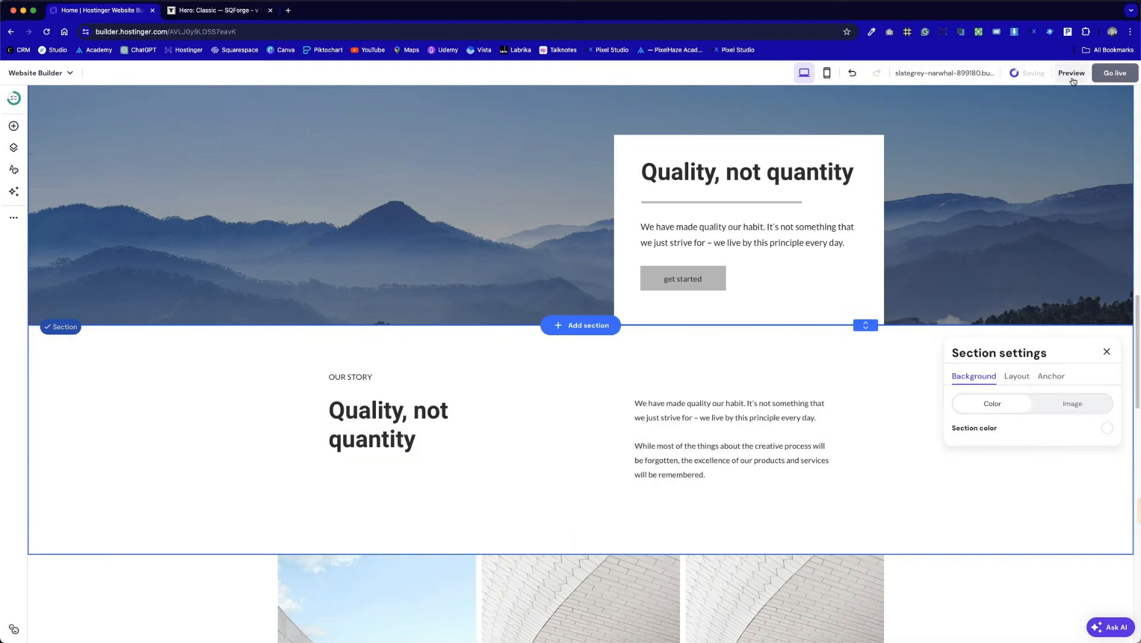
- Preview the site and examine how the white box in the mountain hero blends into the white Our Story section
left_click(1071, 73)
scroll(873, 395, "down", 5)
scroll(872, 394, "down", 10)
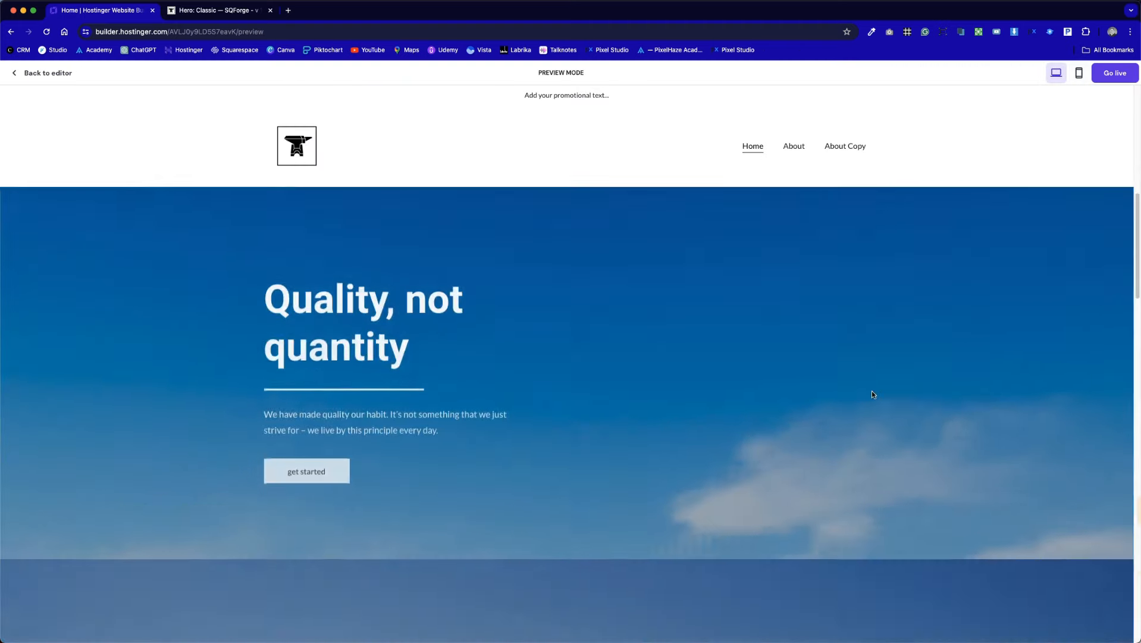
scroll(835, 437, "down", 3)
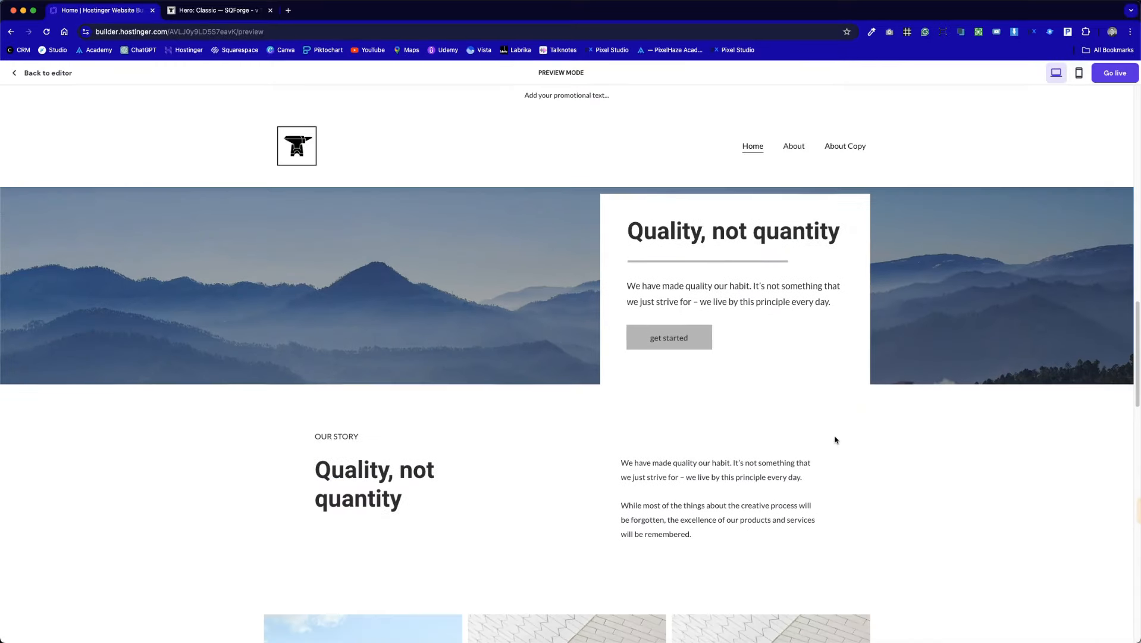
scroll(835, 437, "up", 6)
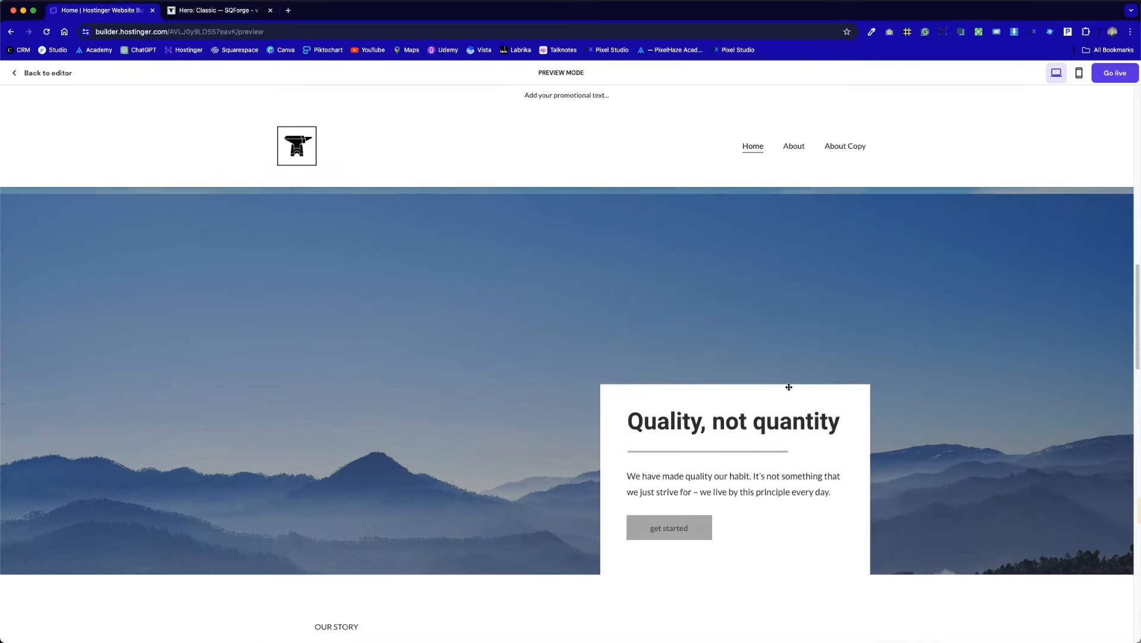
scroll(787, 385, "down", 5)
scroll(752, 338, "up", 3)
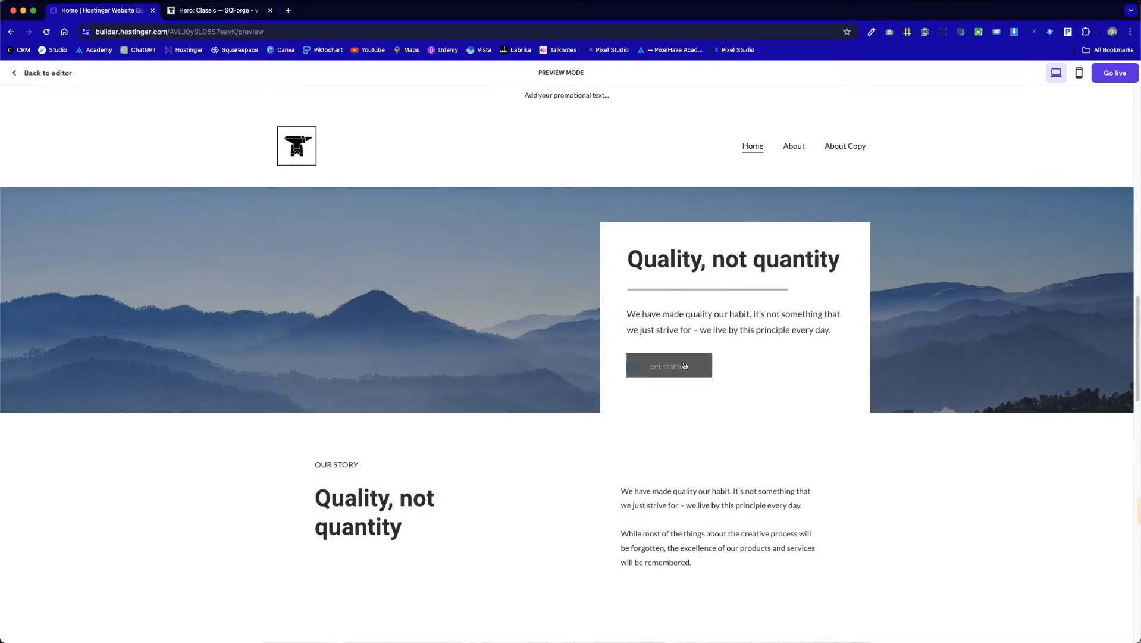